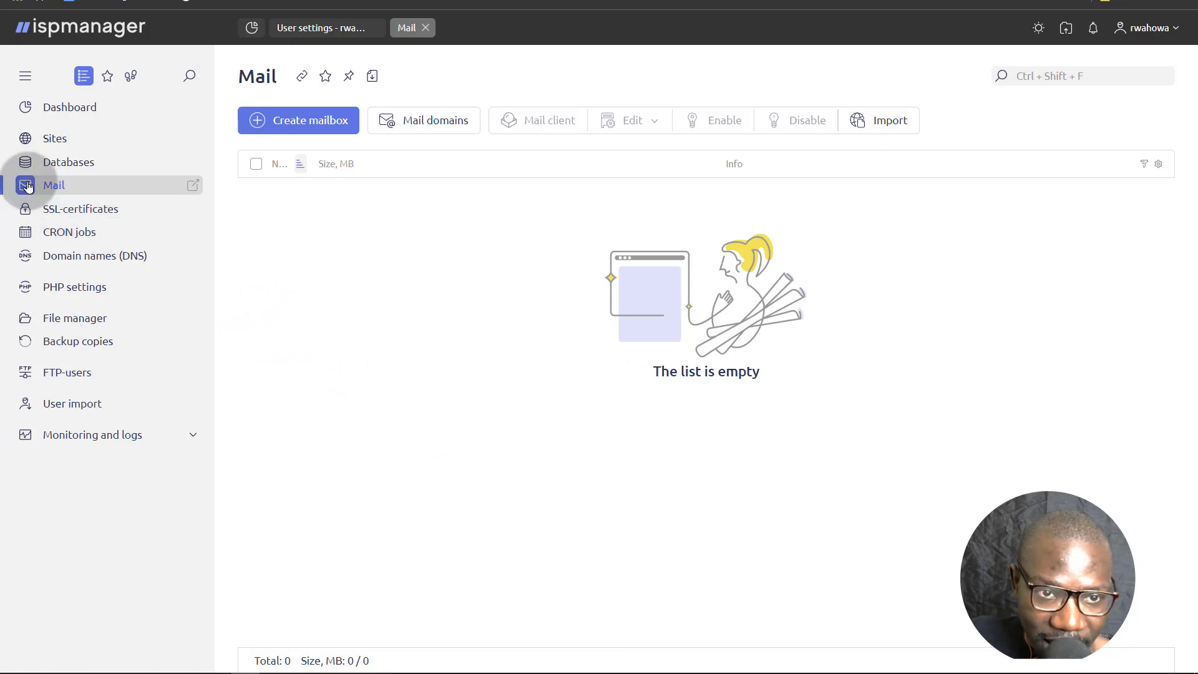
Copy the domain name test.tutoryou.xyz from the Sites list.
click(57, 183)
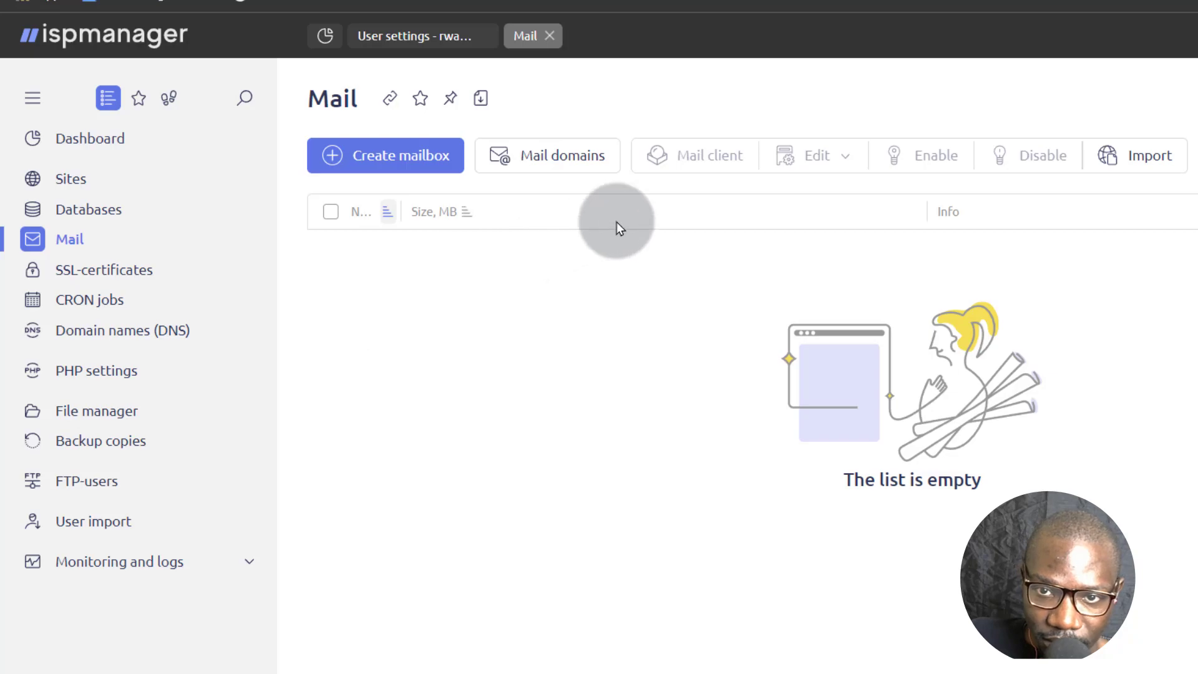
click(74, 176)
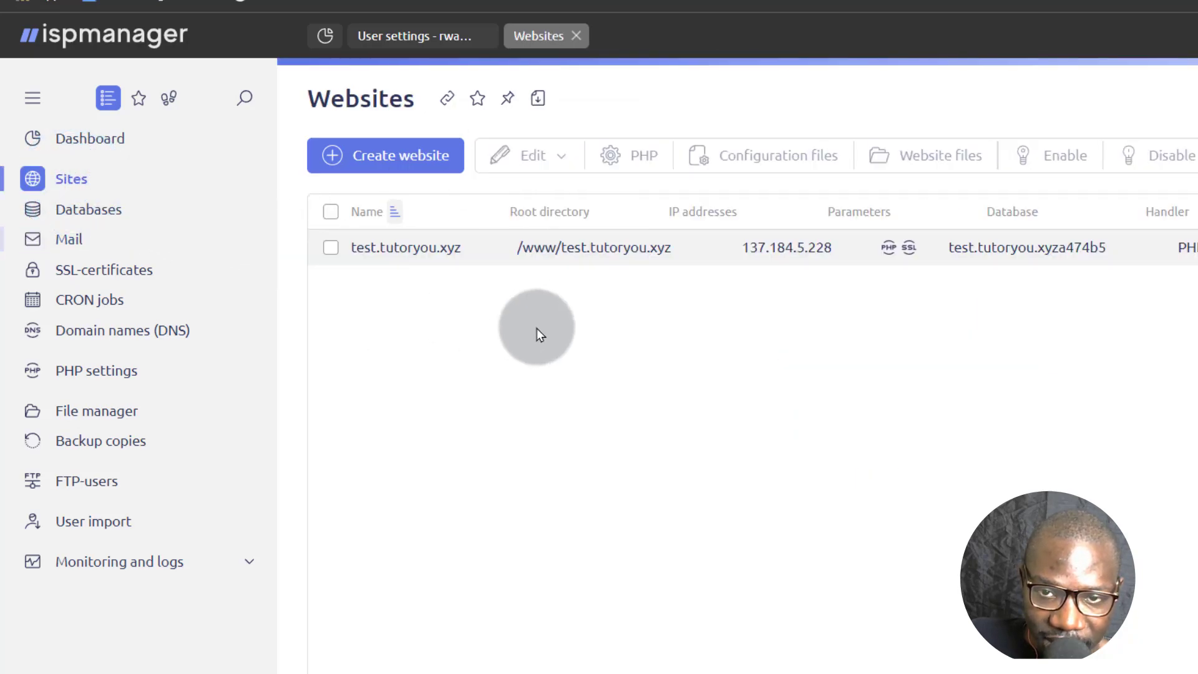
click(354, 245)
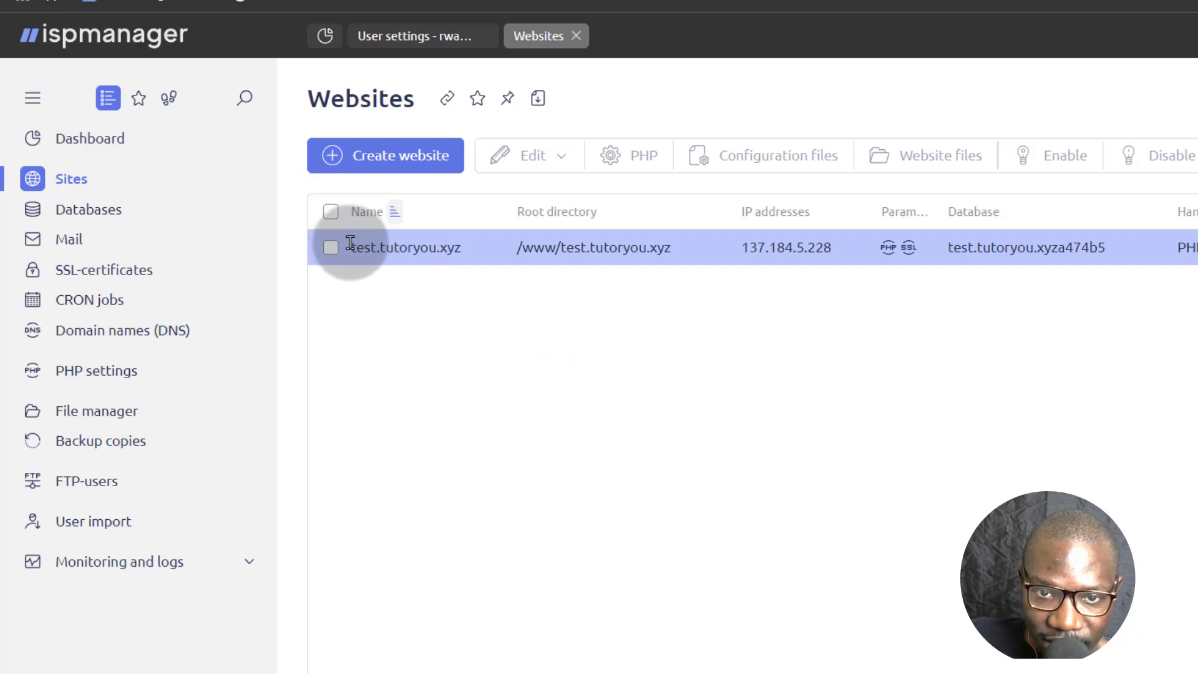
drag(350, 244, 467, 245)
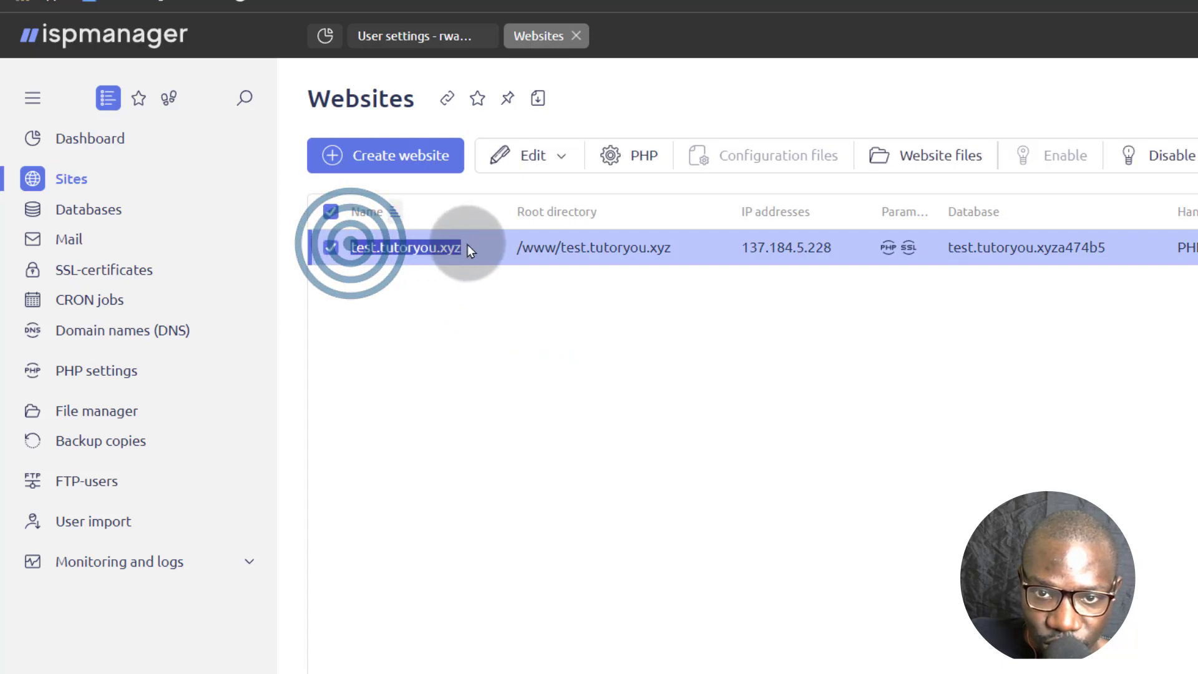
right_click(448, 247)
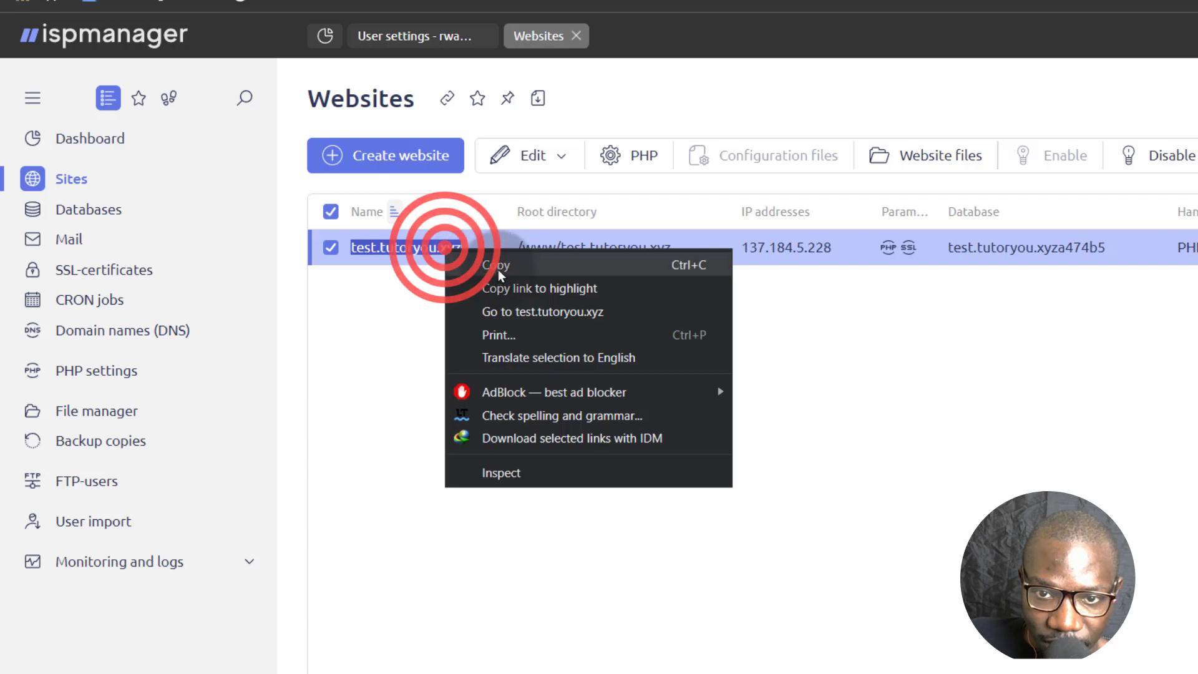
click(500, 259)
Start a new mail domain under Mail > Mail domains.
click(70, 239)
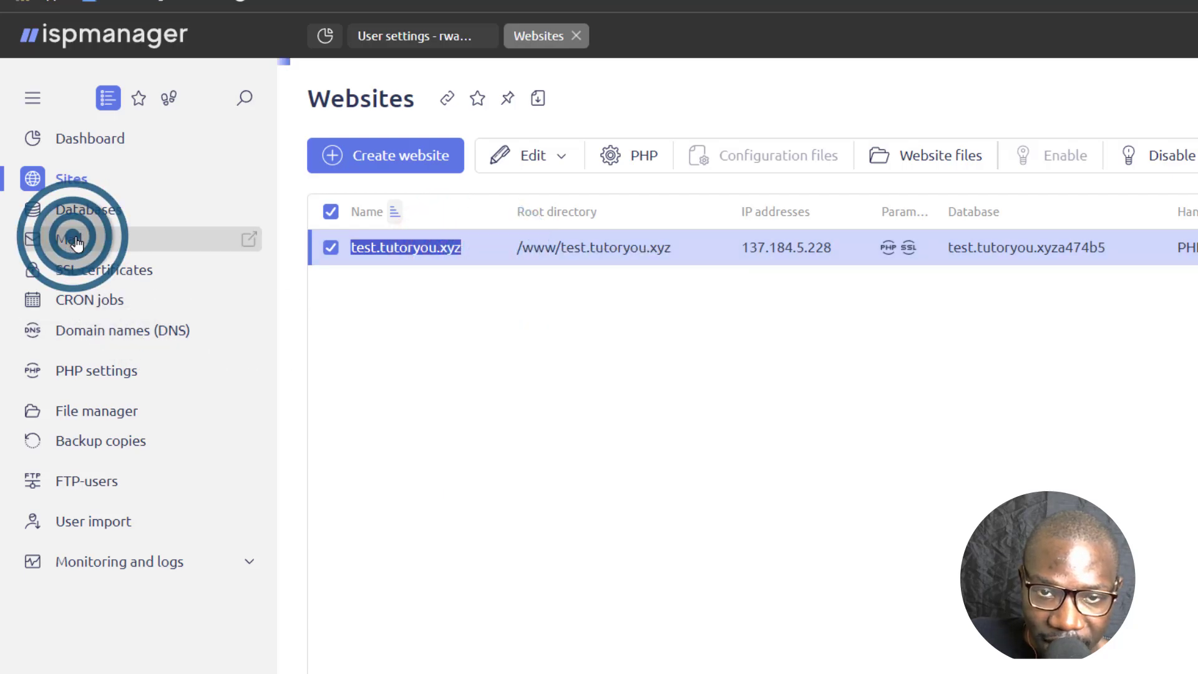
click(547, 155)
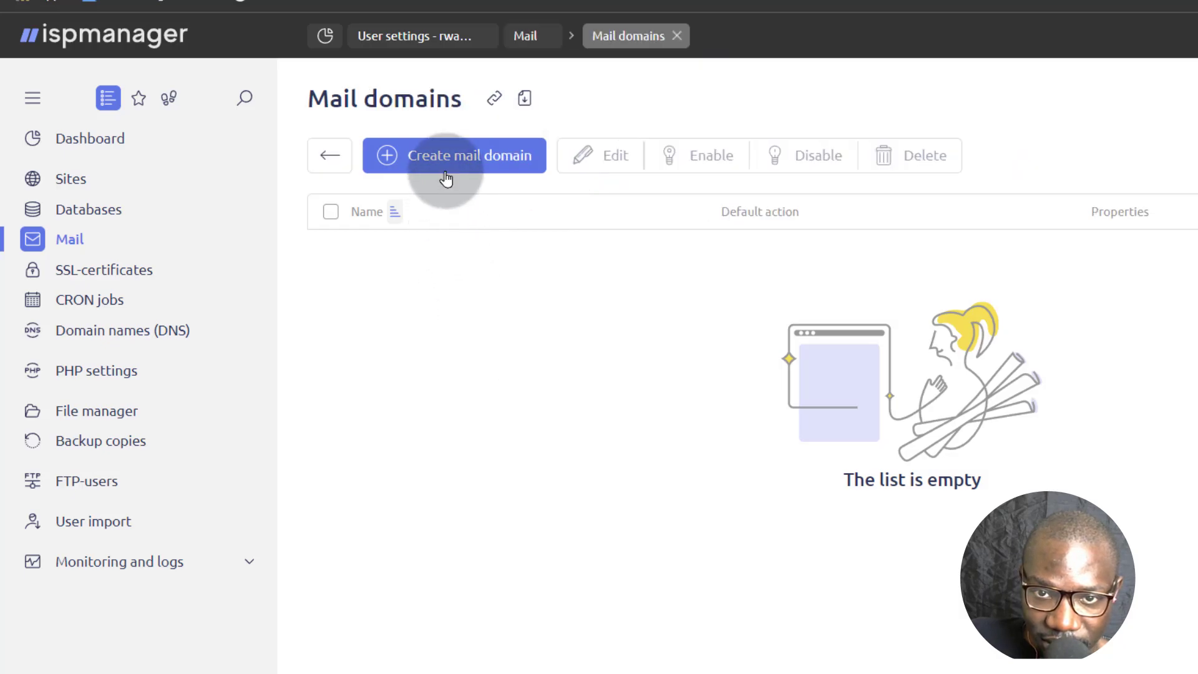
click(451, 156)
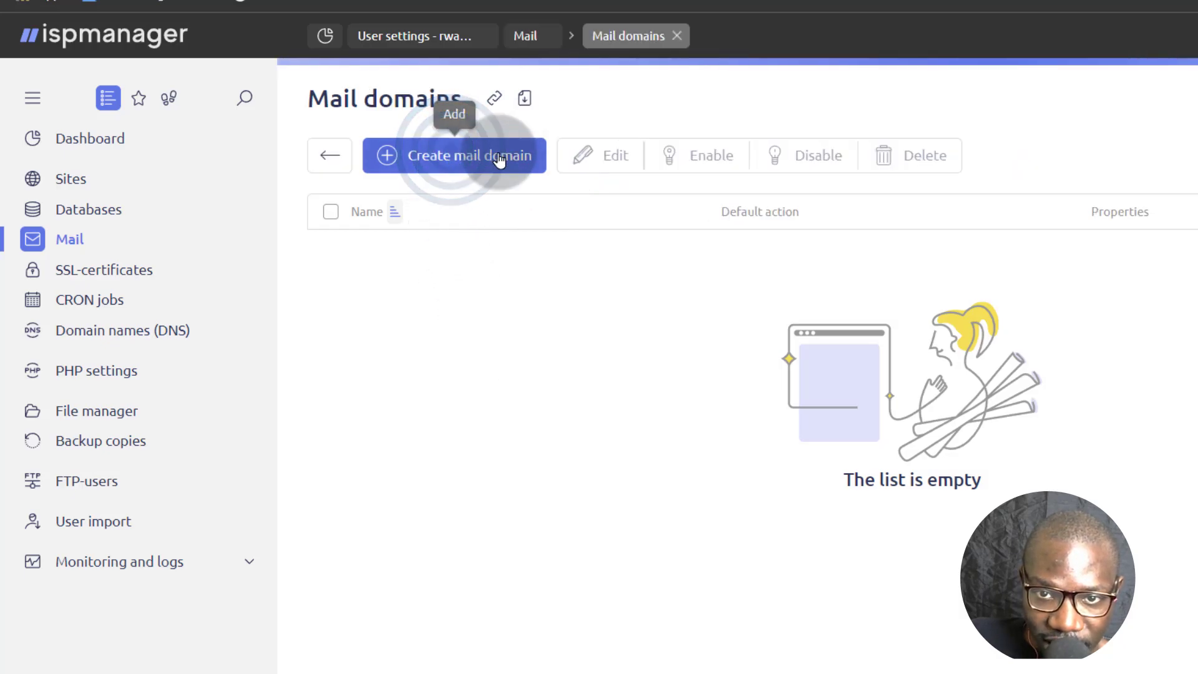
Fill the mail domain form: name test.tutoryou.xyz, IP 137.184.5.228, Reply error, DMARC on.
right_click(380, 158)
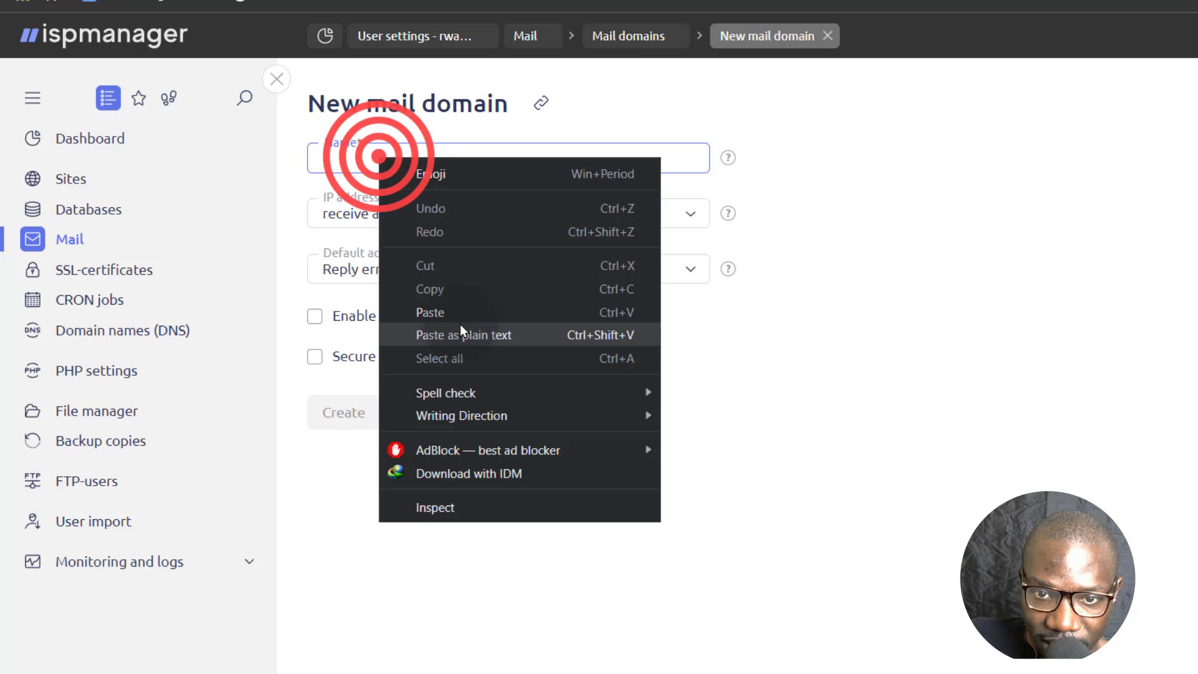
click(418, 307)
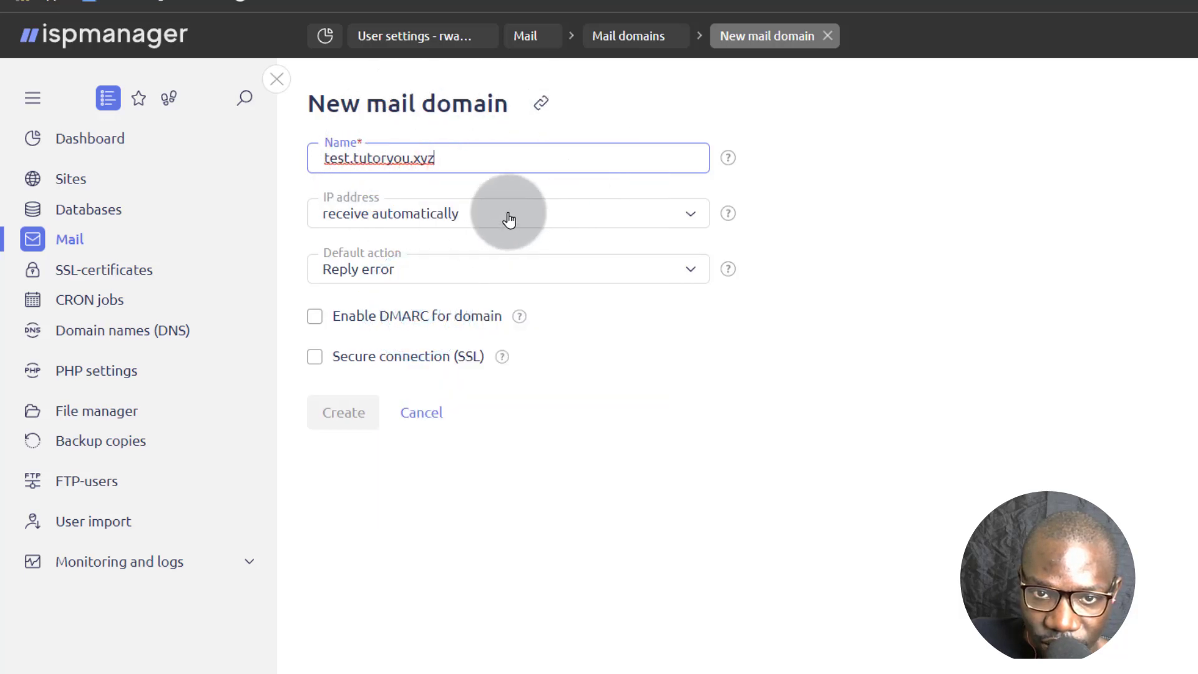
click(507, 213)
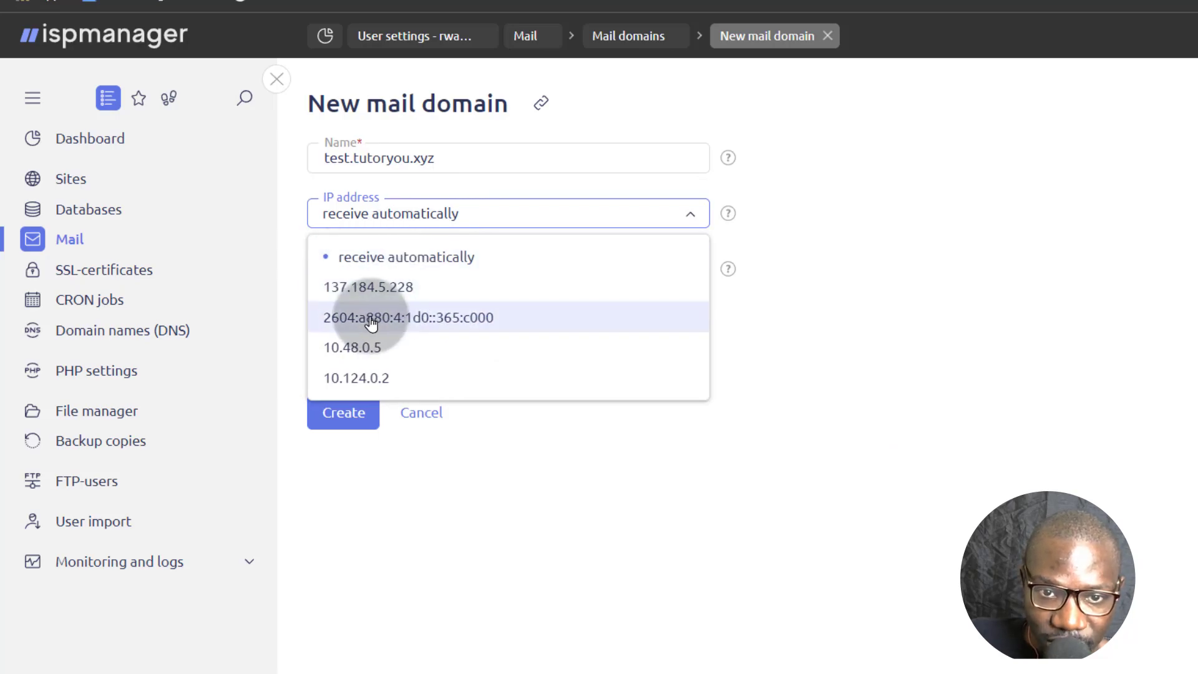
click(377, 286)
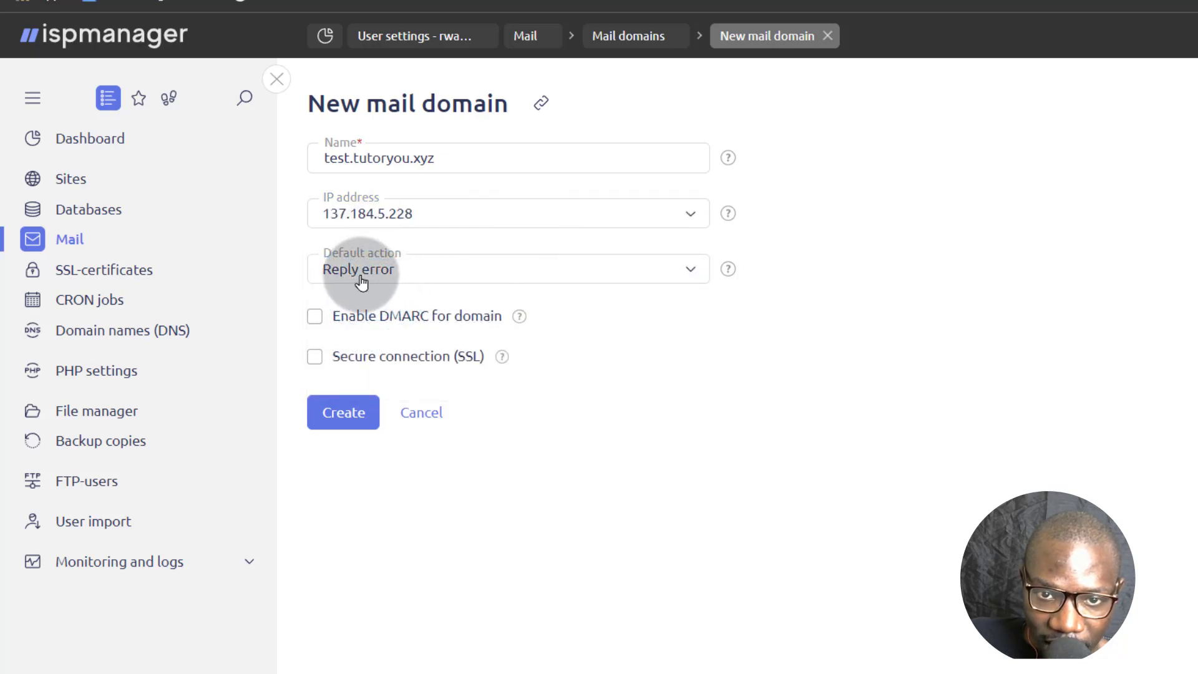
click(409, 270)
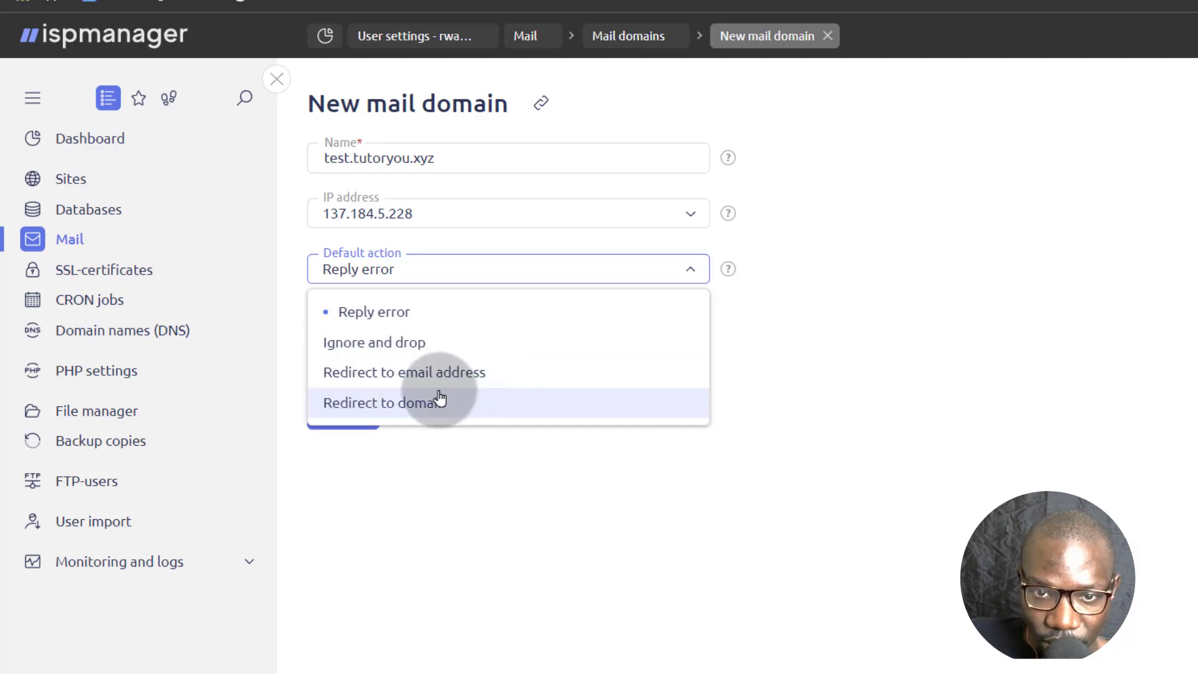
click(357, 317)
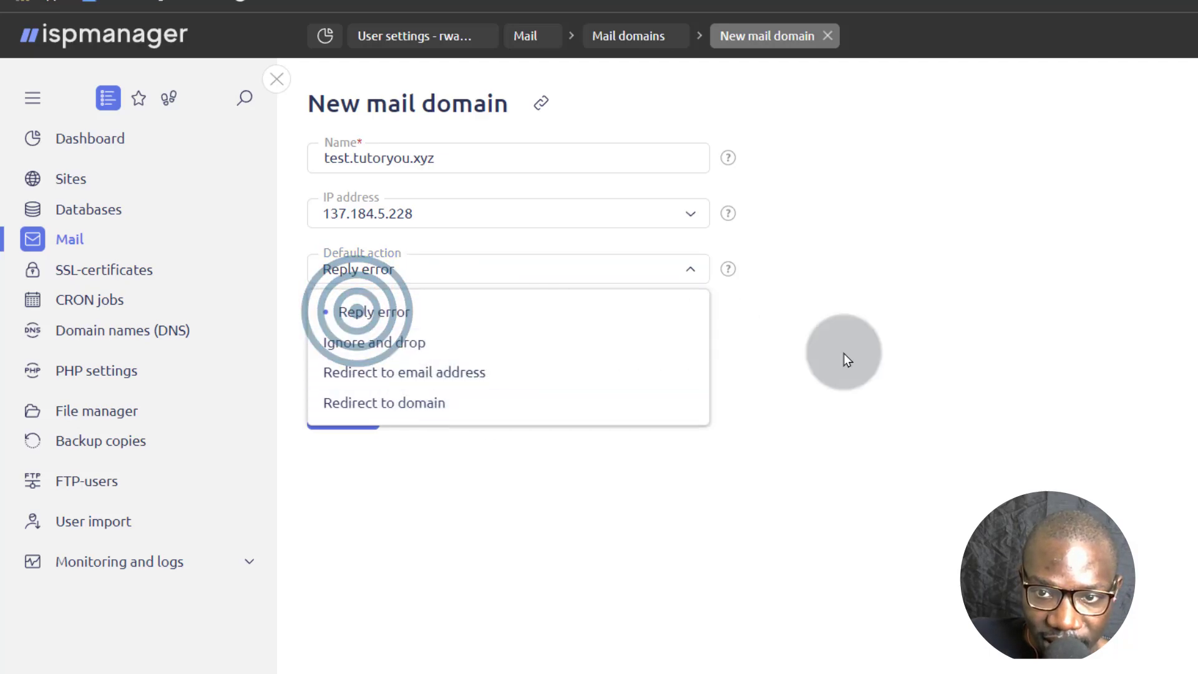
click(883, 354)
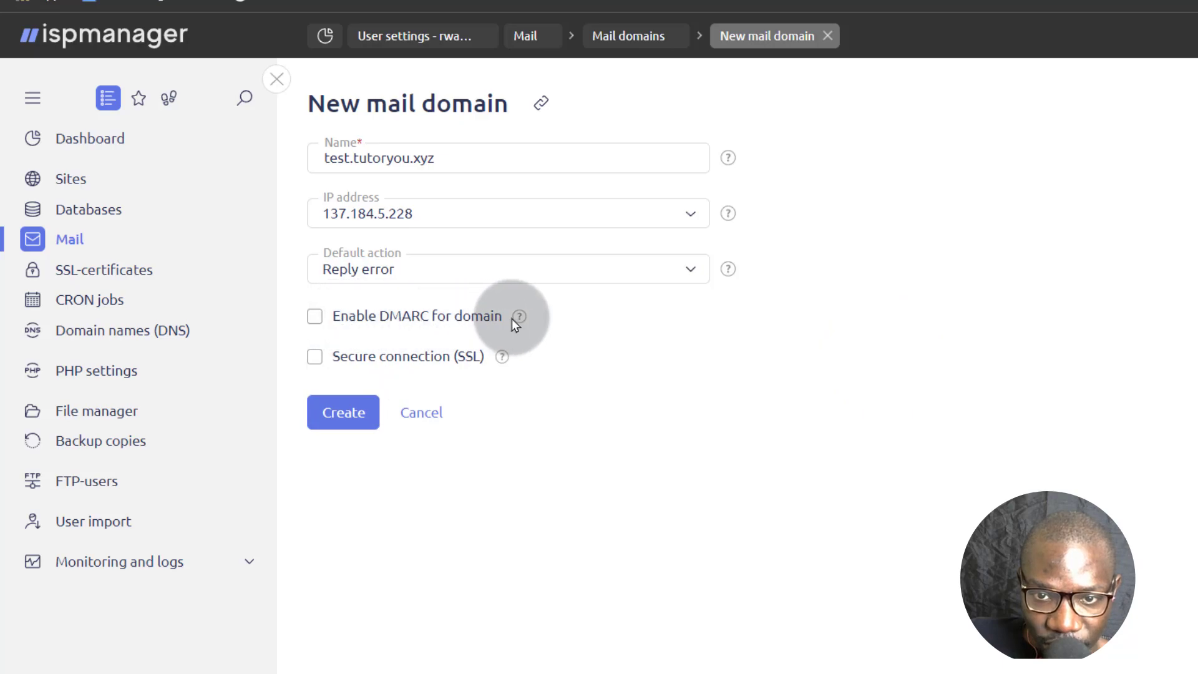
click(314, 319)
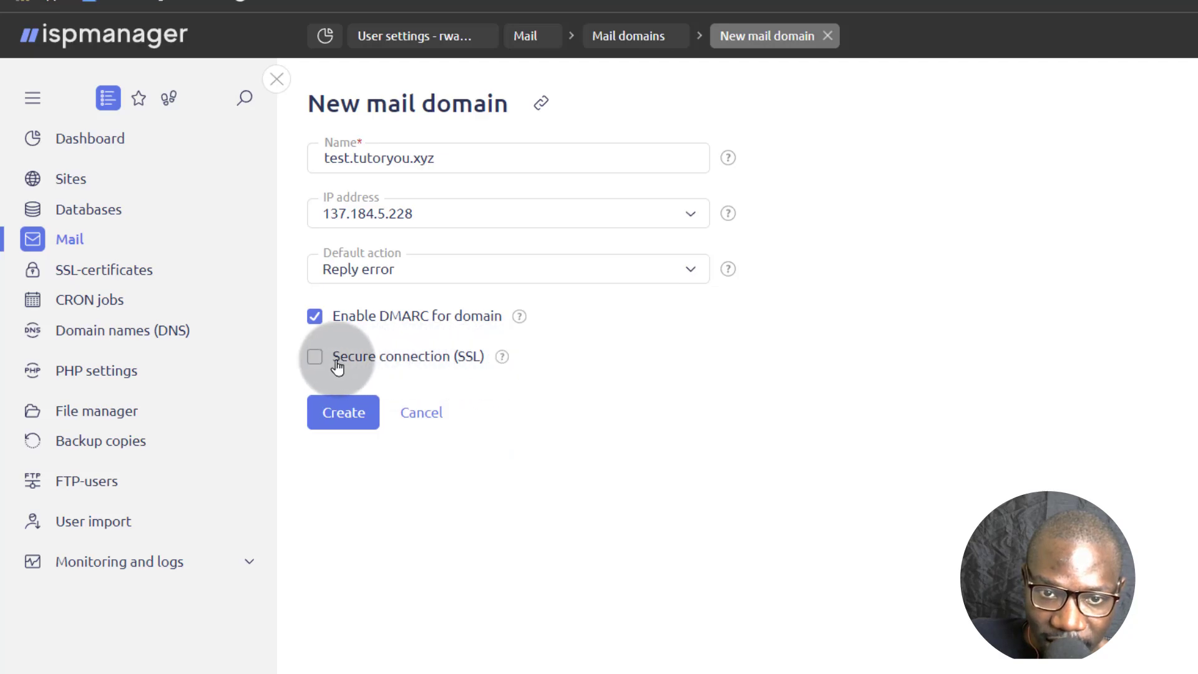
Enable SSL for the mail domain and copy the mail.test. prefix of its certificate alias.
click(314, 357)
click(293, 412)
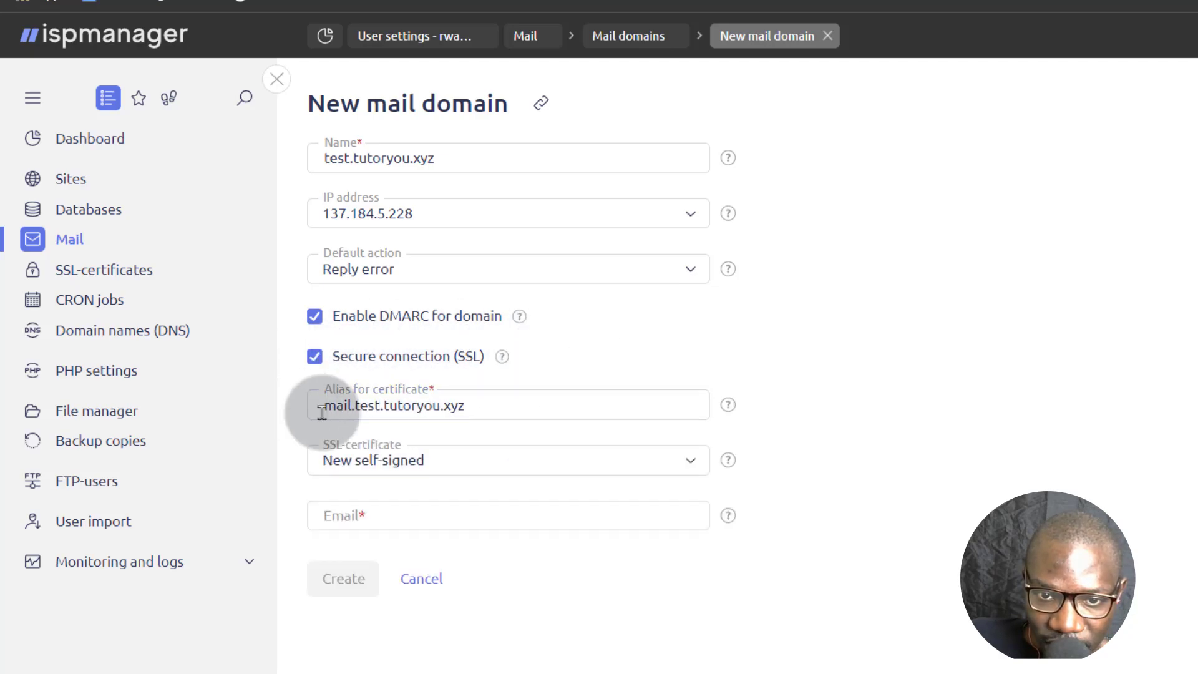
drag(323, 405, 376, 406)
right_click(373, 406)
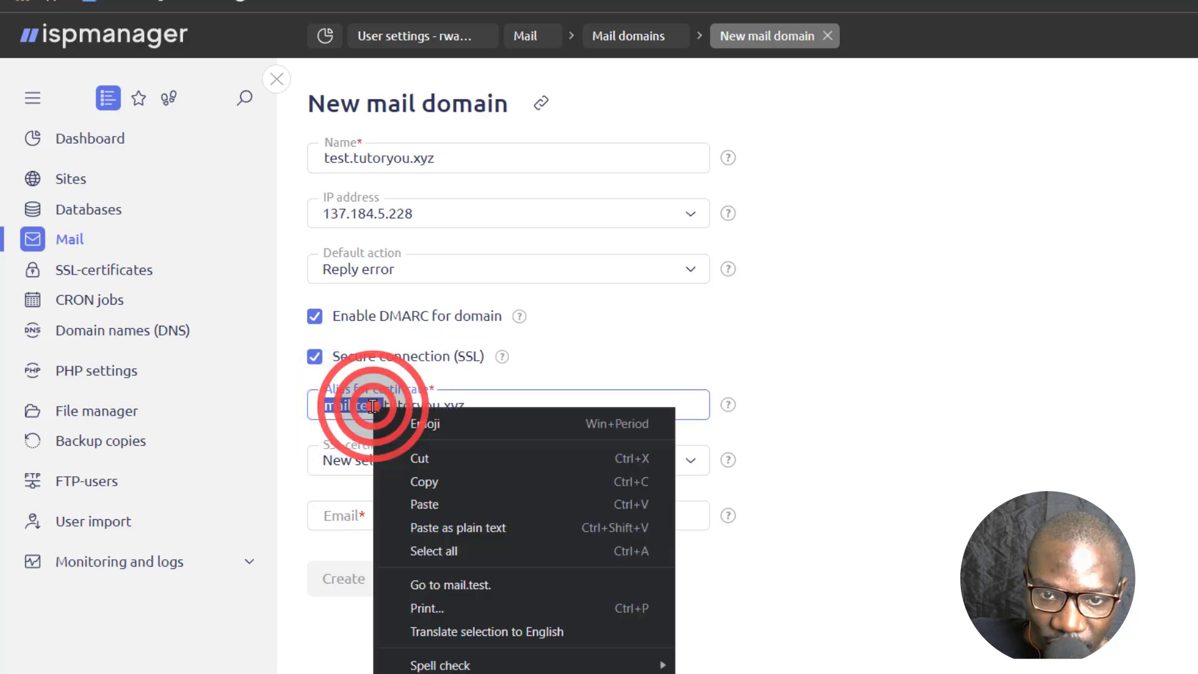
click(448, 476)
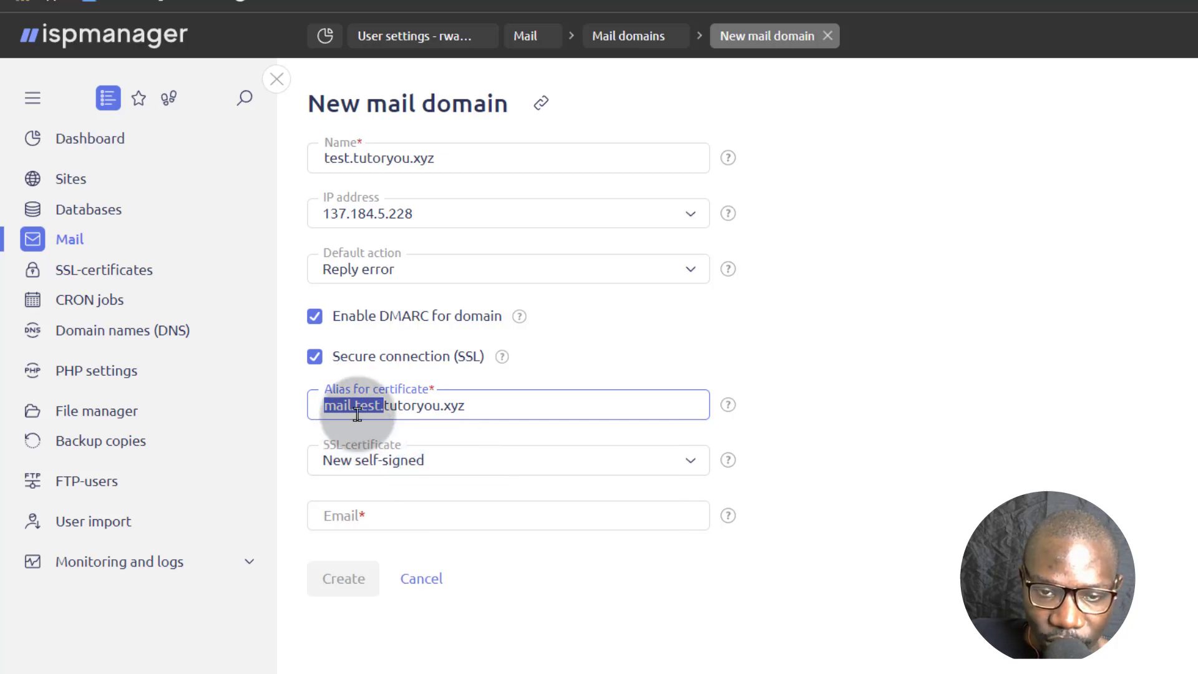
drag(349, 412, 346, 440)
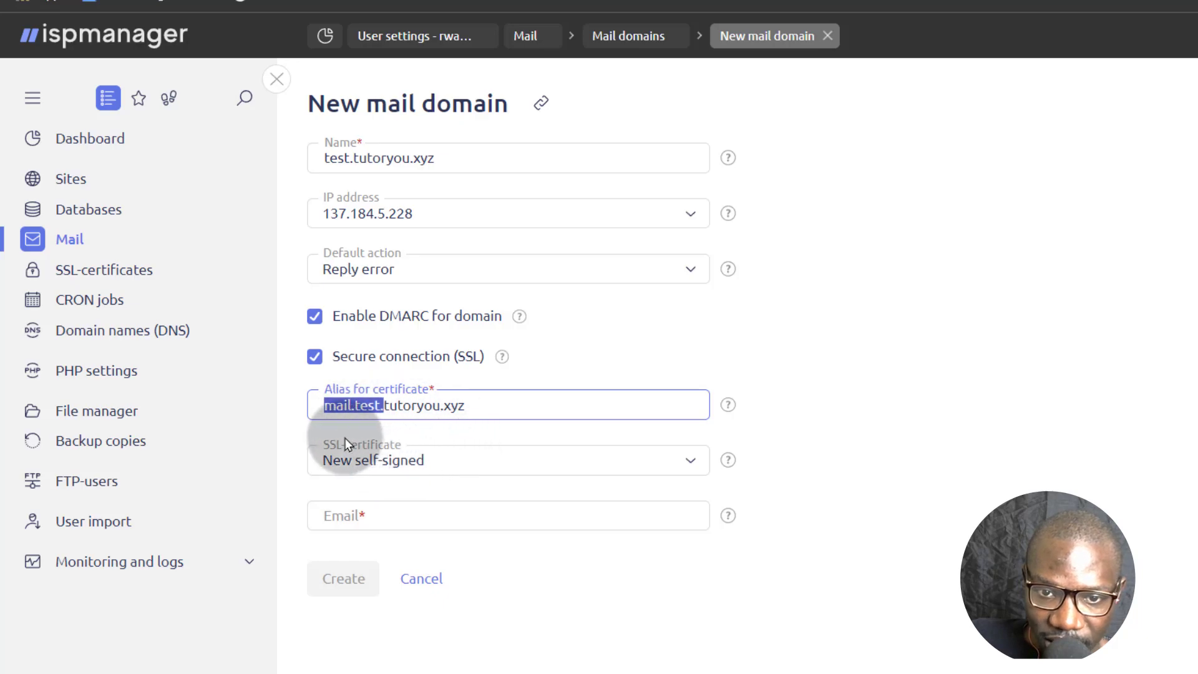
right_click(354, 405)
click(405, 474)
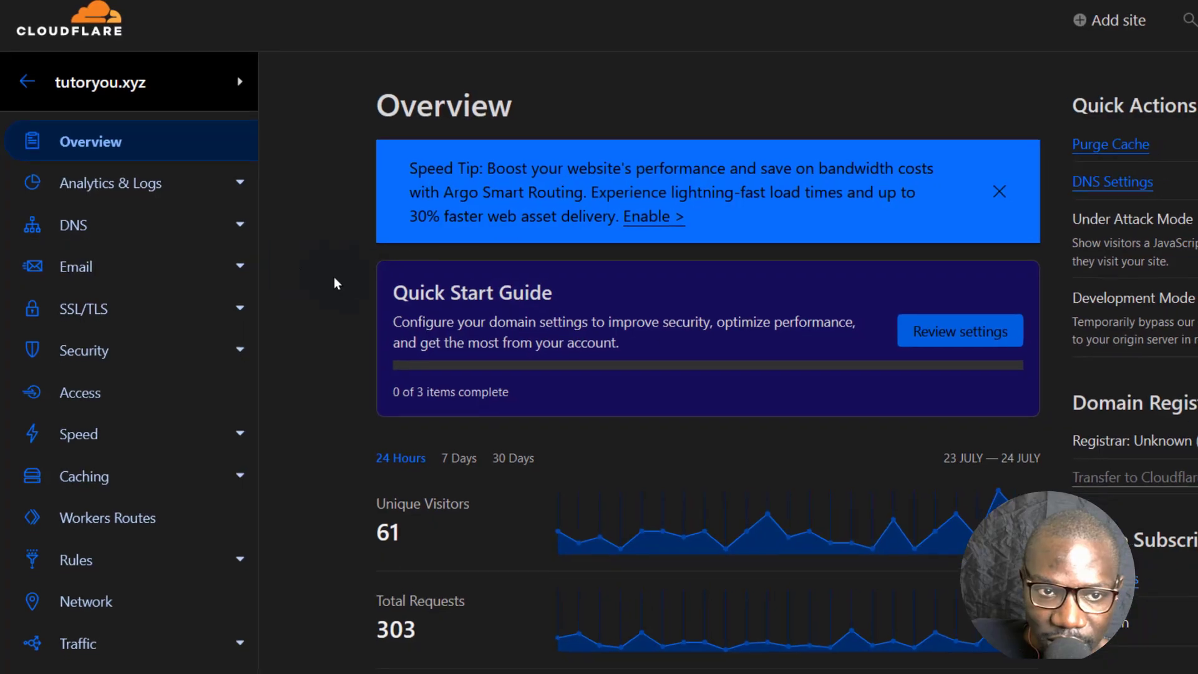
Start a new Cloudflare DNS record for tutoryou.xyz named mail.test.
click(73, 224)
scroll(1163, 306, down, 3)
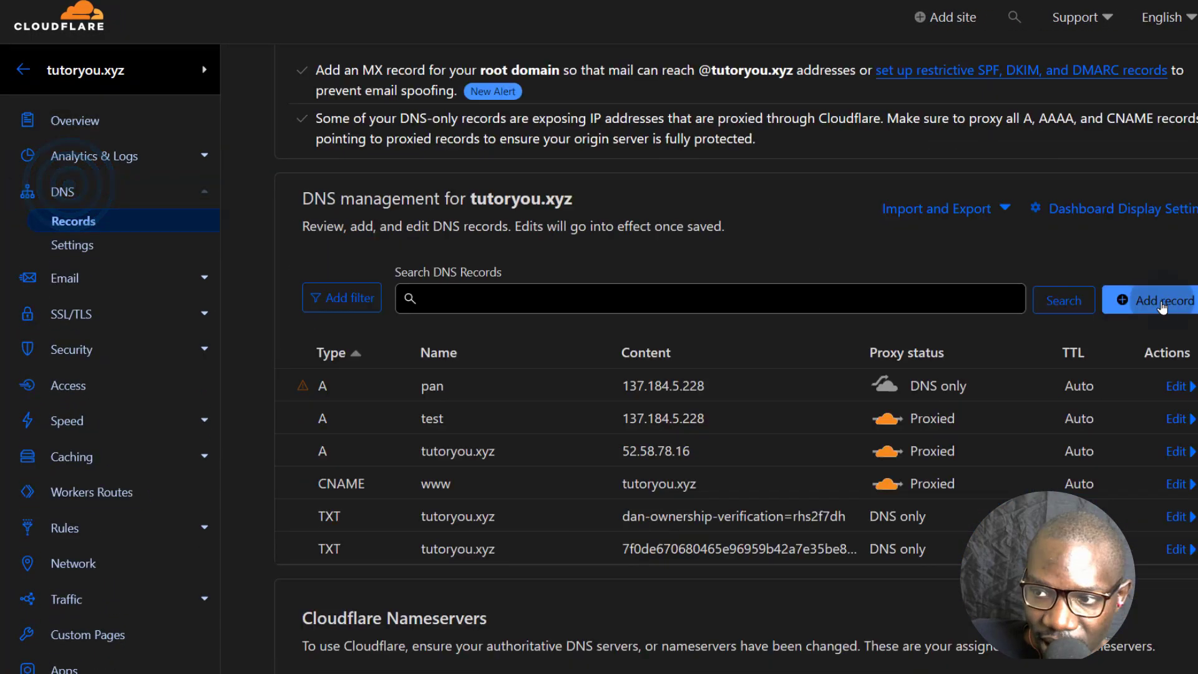
click(1162, 304)
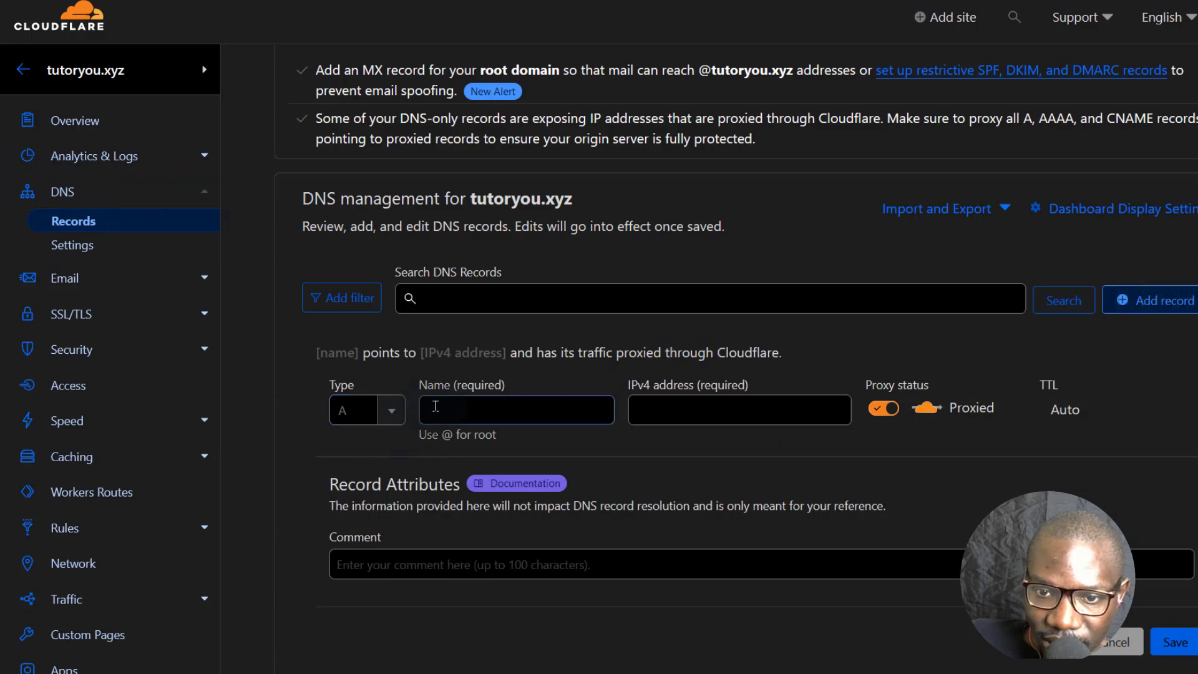
right_click(436, 406)
click(514, 172)
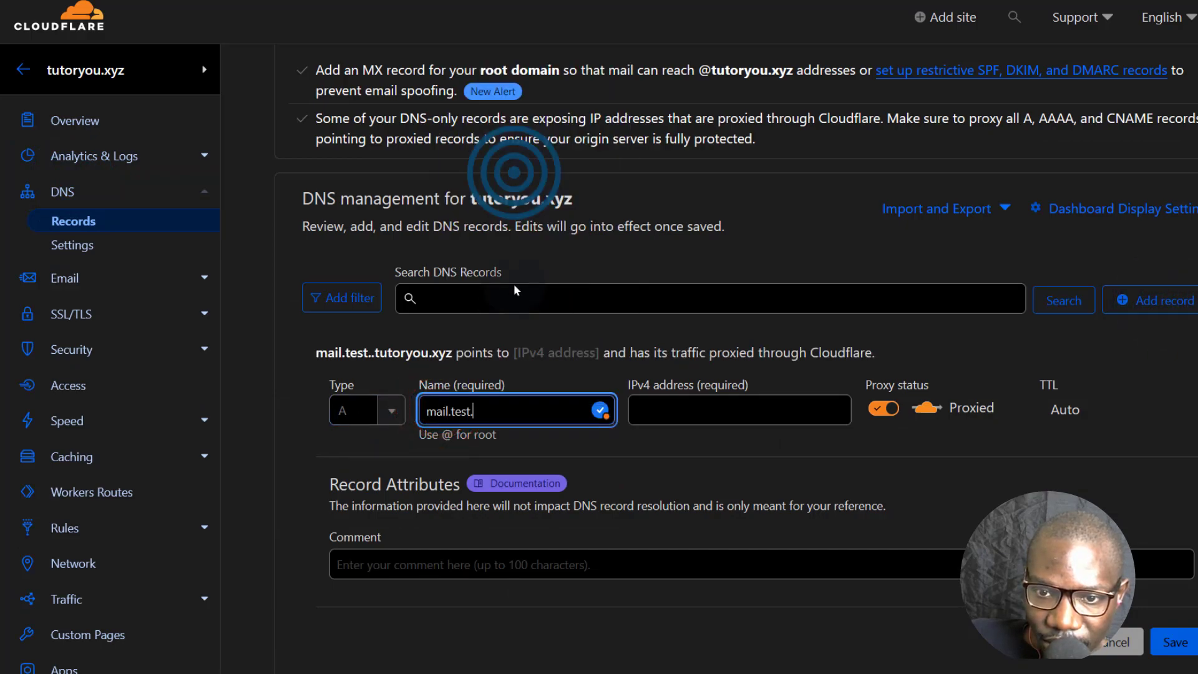
key(BackSpace)
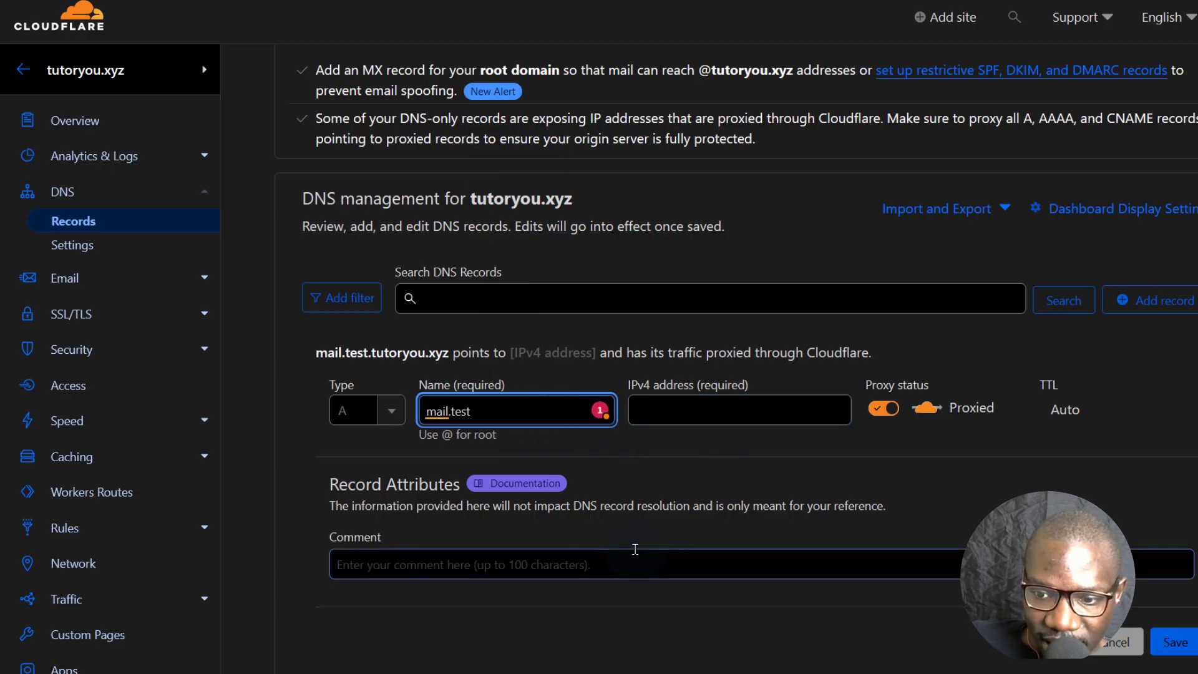
Set the record's IPv4 address to 137.184.5.228 and save the proxied A record.
scroll(636, 549, down, 4)
click(655, 453)
right_click(654, 454)
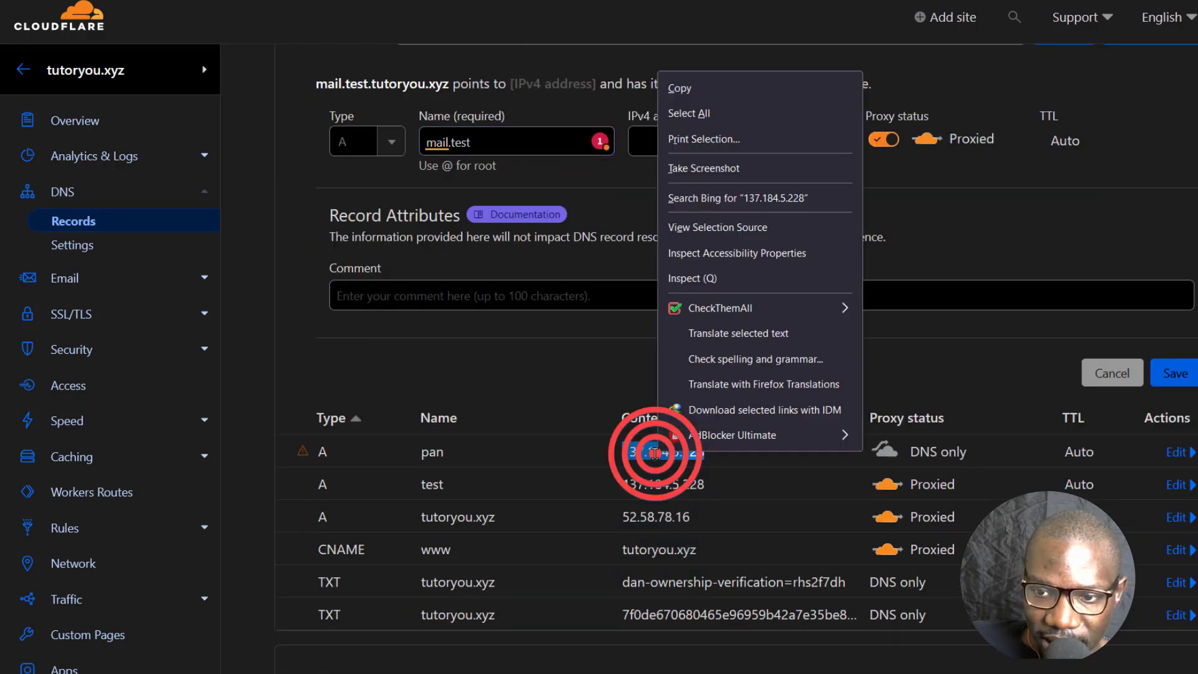
click(712, 84)
click(663, 133)
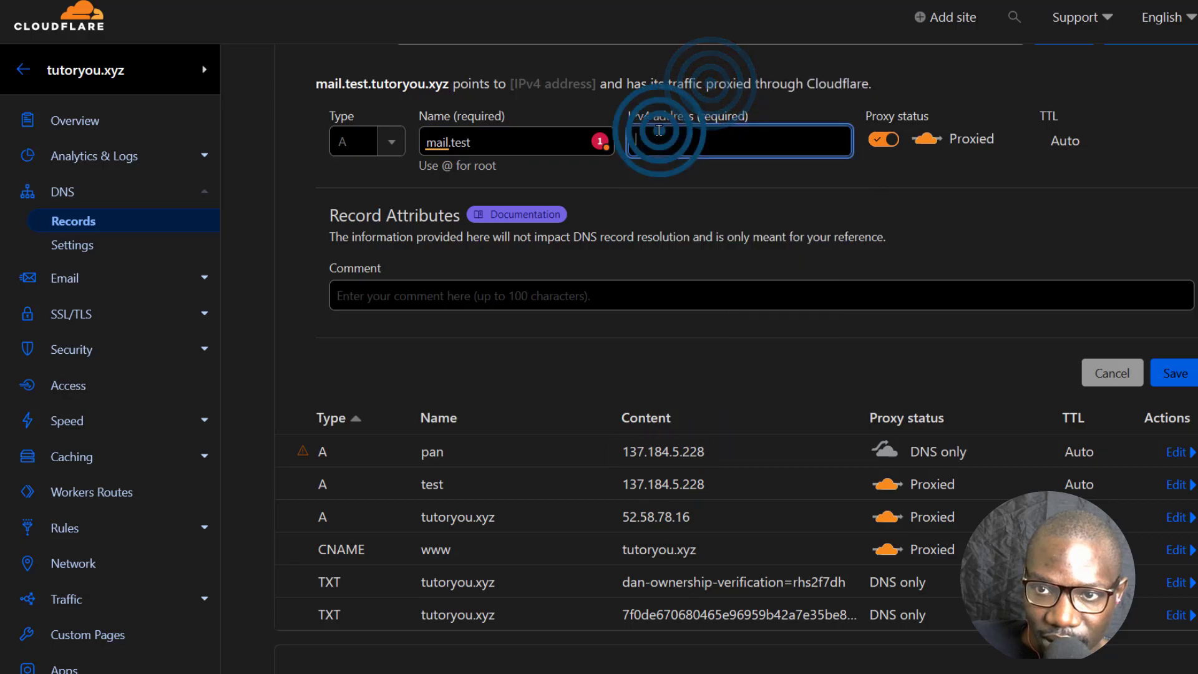
right_click(656, 133)
click(712, 268)
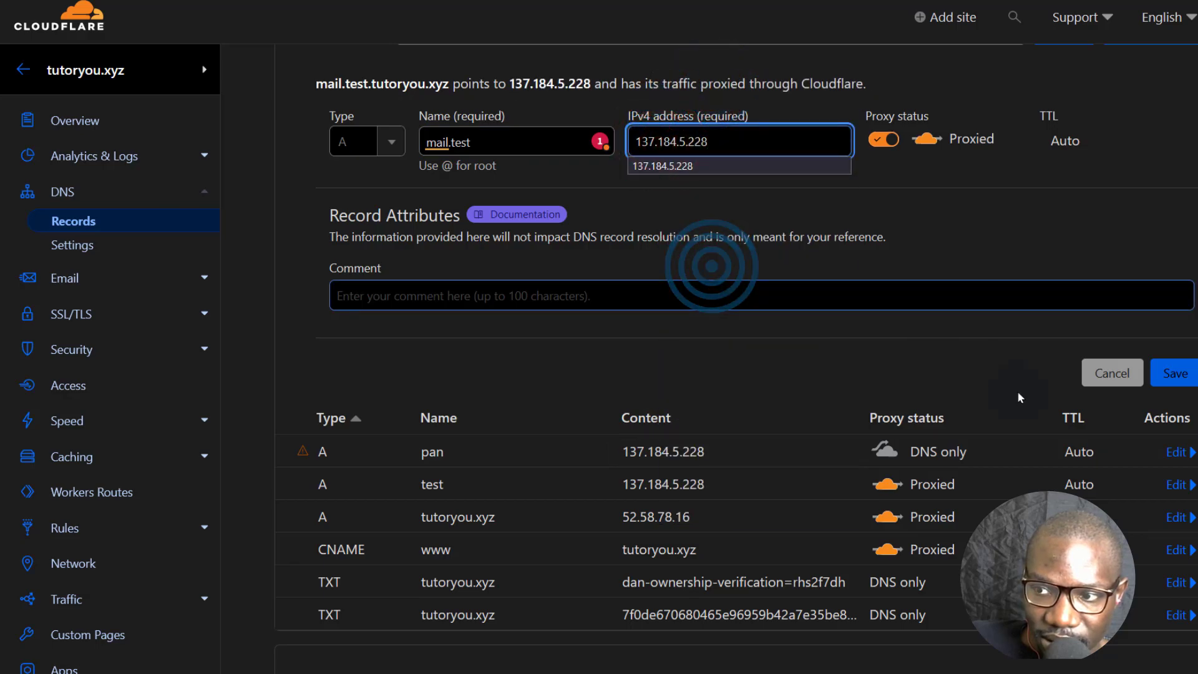
click(1188, 374)
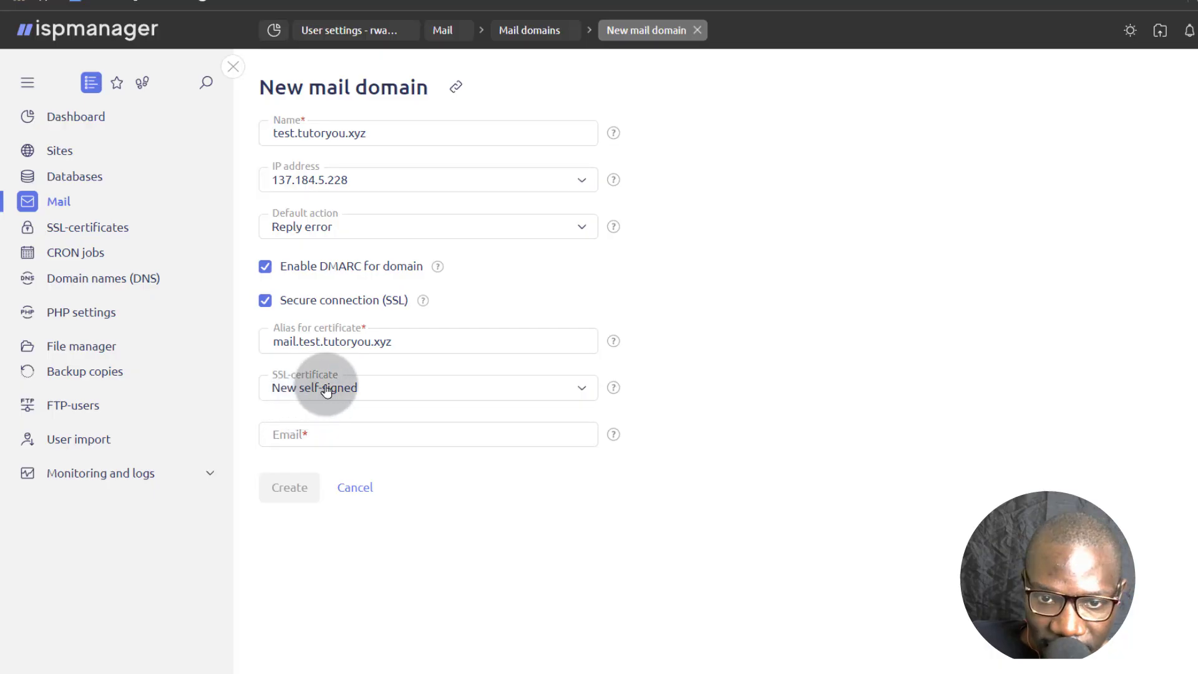
Request a new Let's Encrypt certificate with a contact e-mail and create the mail domain.
click(324, 384)
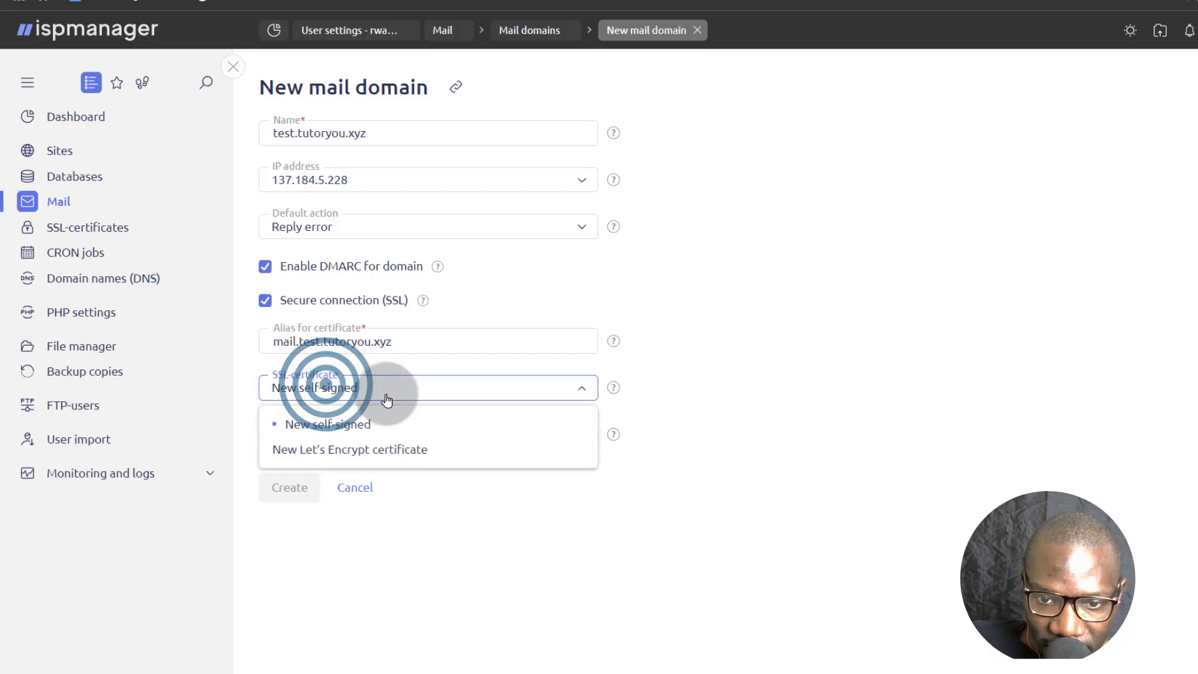
click(312, 449)
click(320, 433)
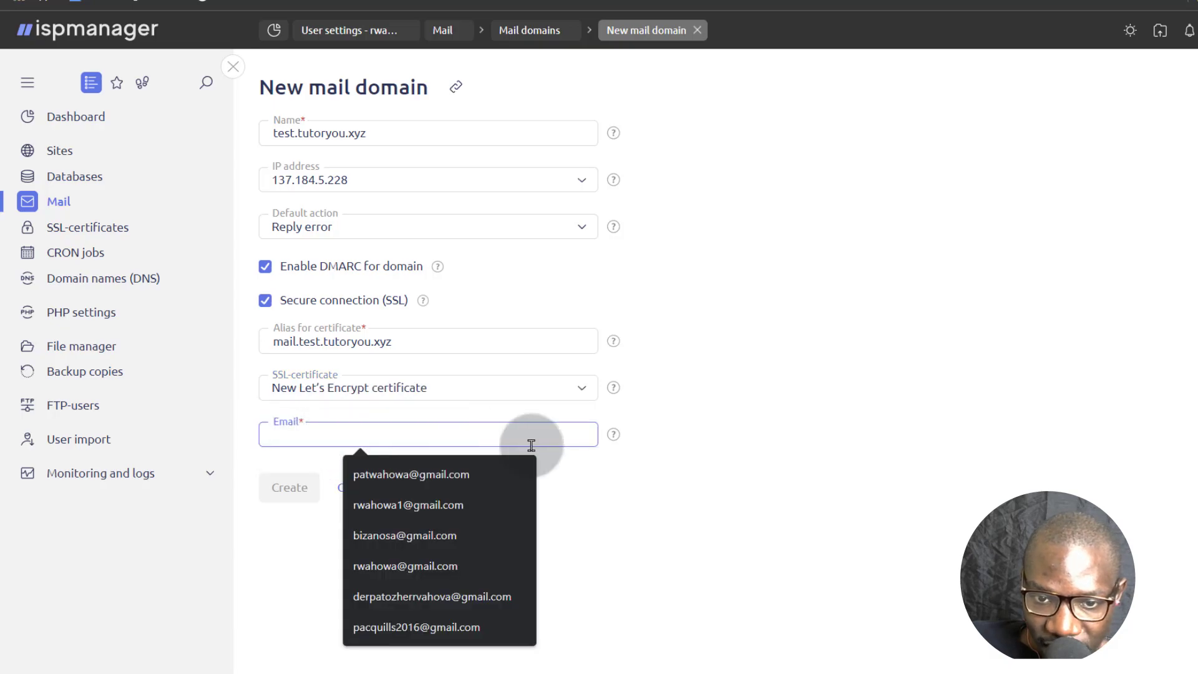
click(604, 481)
click(311, 432)
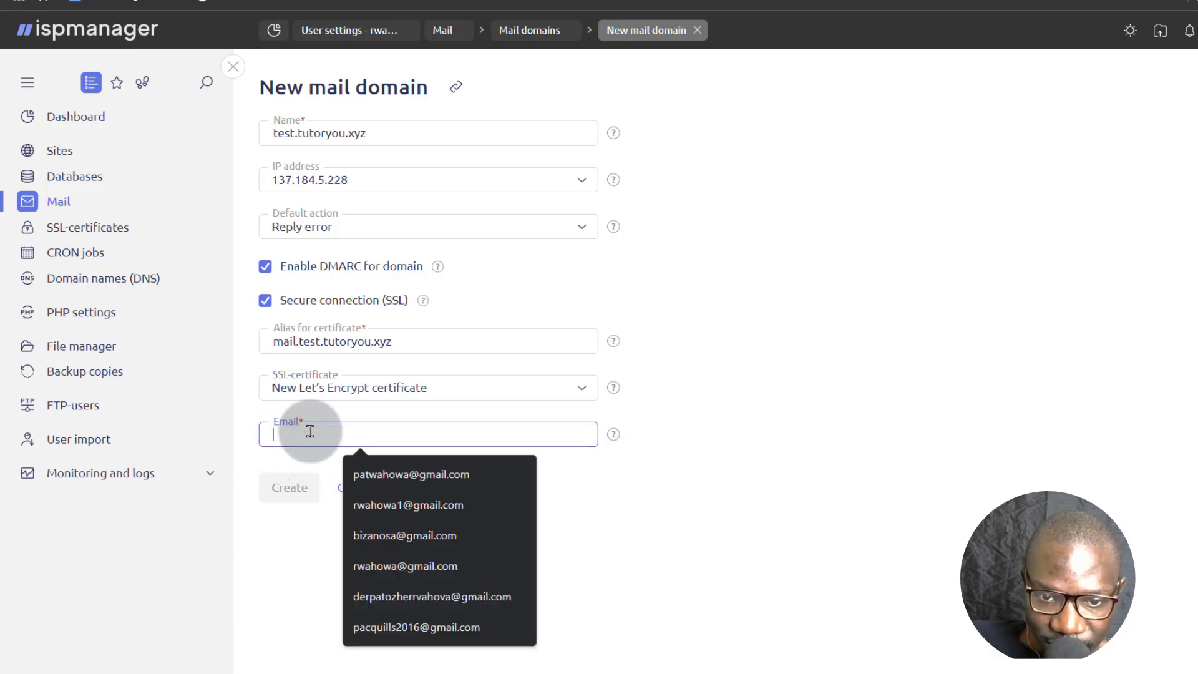
click(405, 536)
click(288, 489)
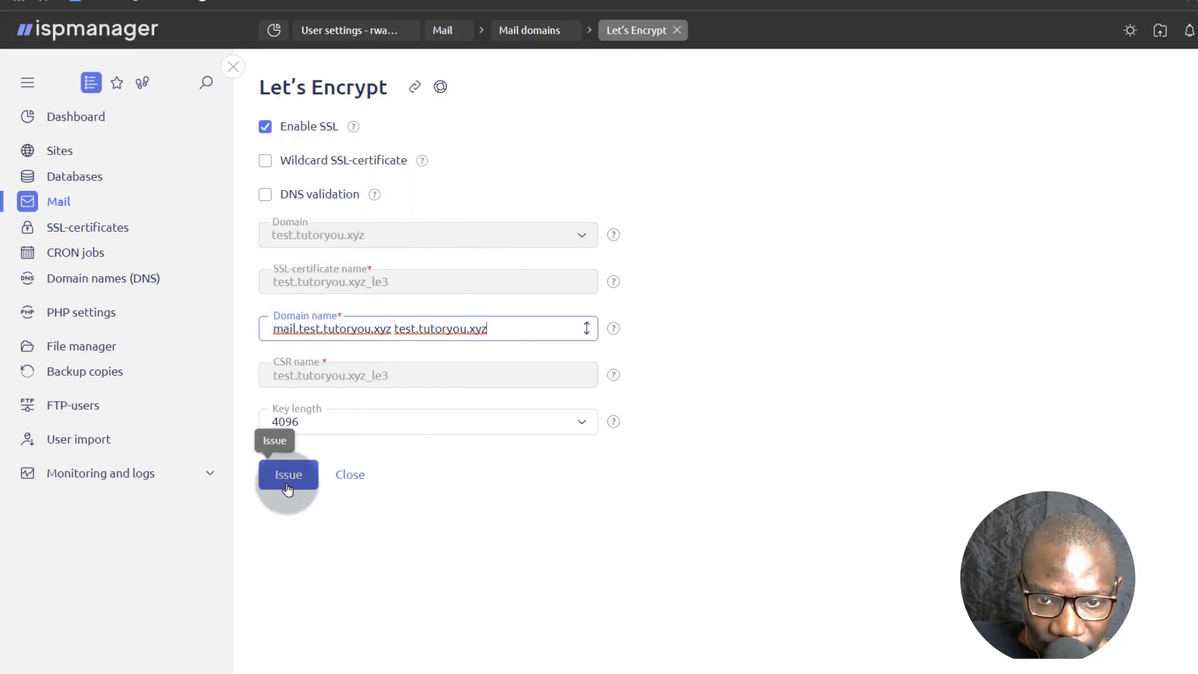
Issue the Let's Encrypt certificate with a 4096 key length.
click(323, 420)
click(328, 423)
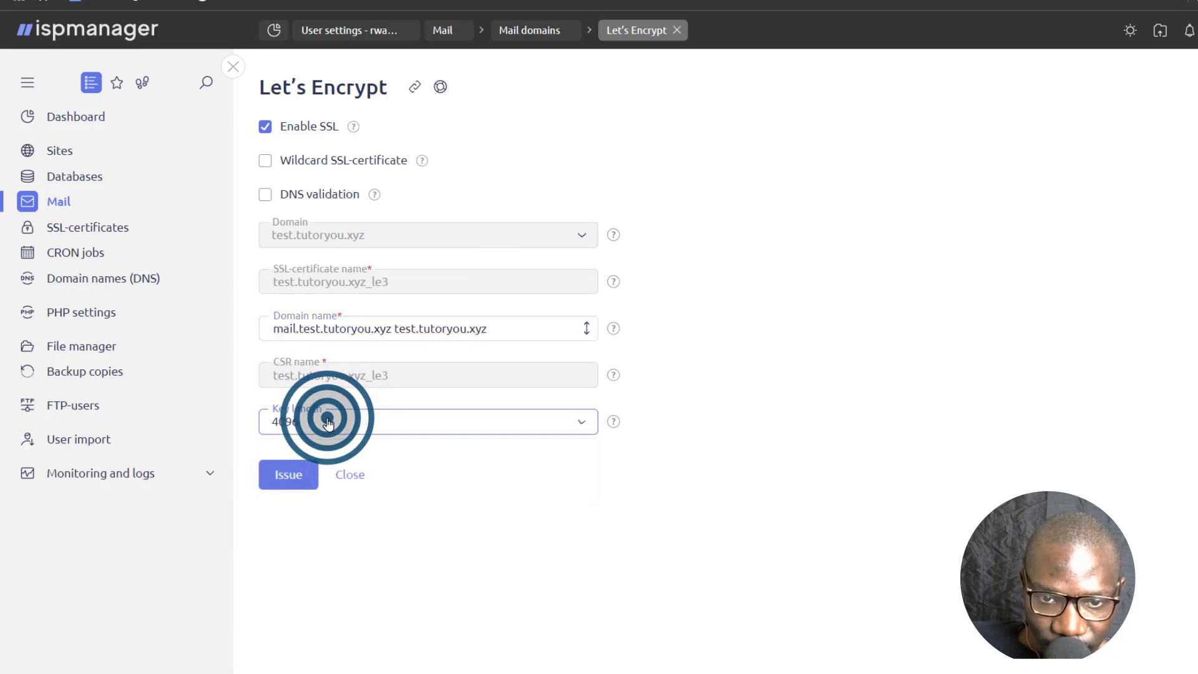
click(288, 478)
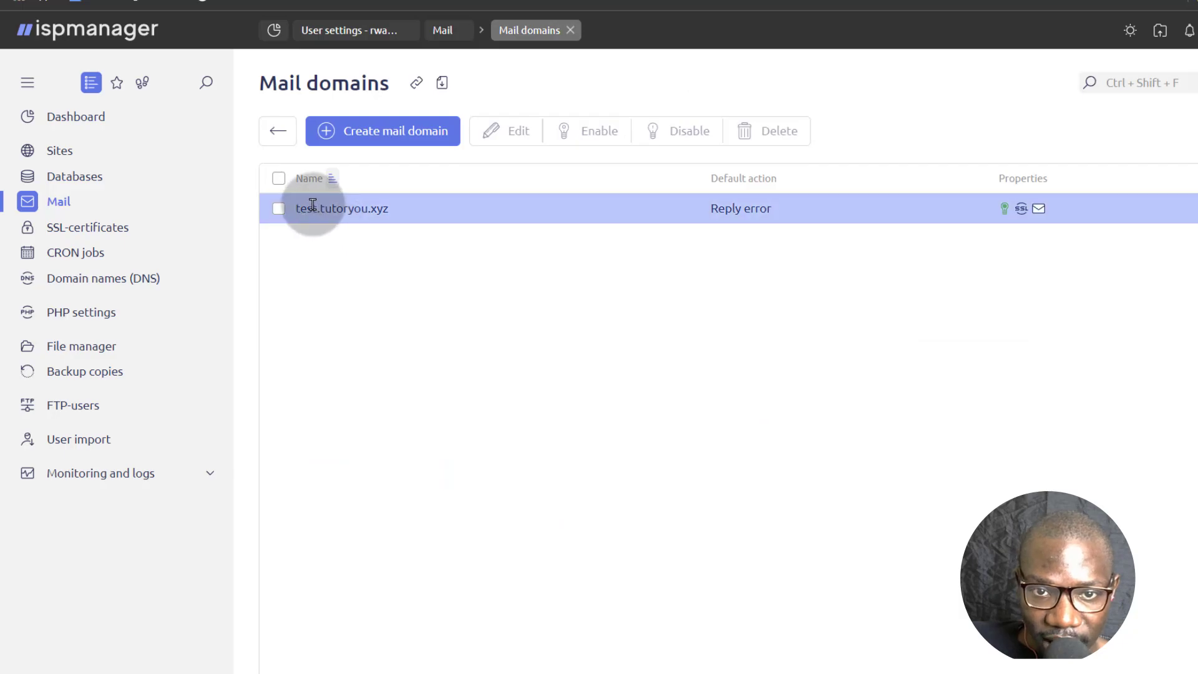
Review test.tutoryou.xyz's domain settings without changes, then return to the mailbox list.
click(279, 211)
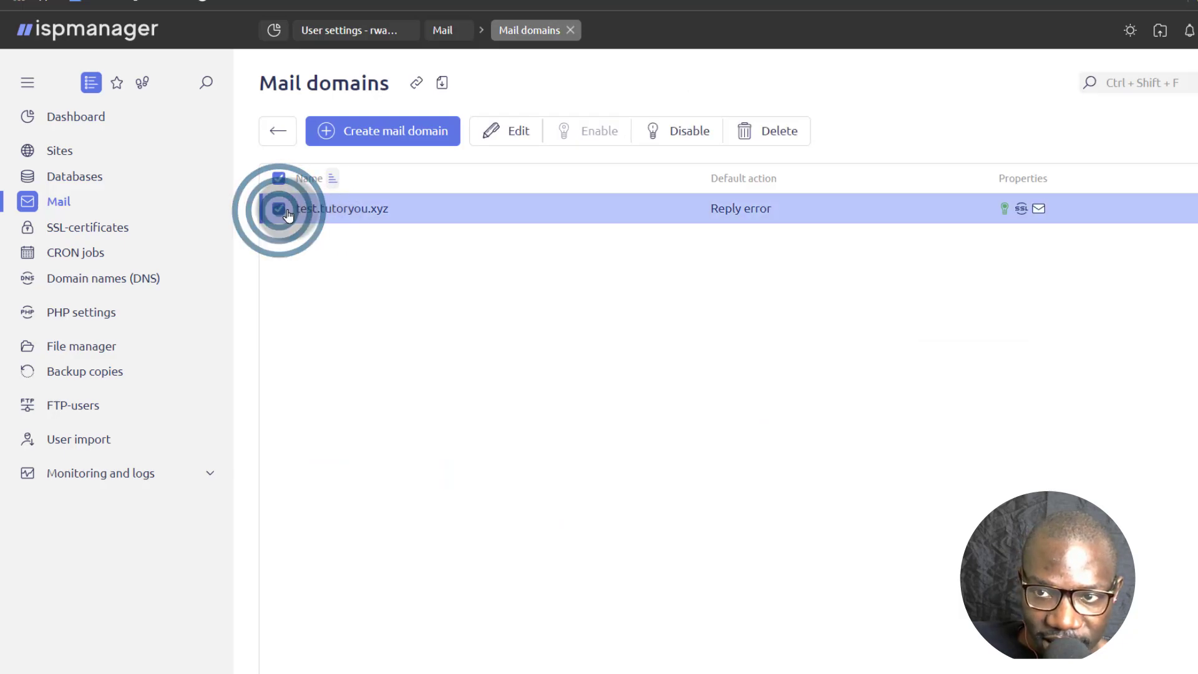
click(516, 129)
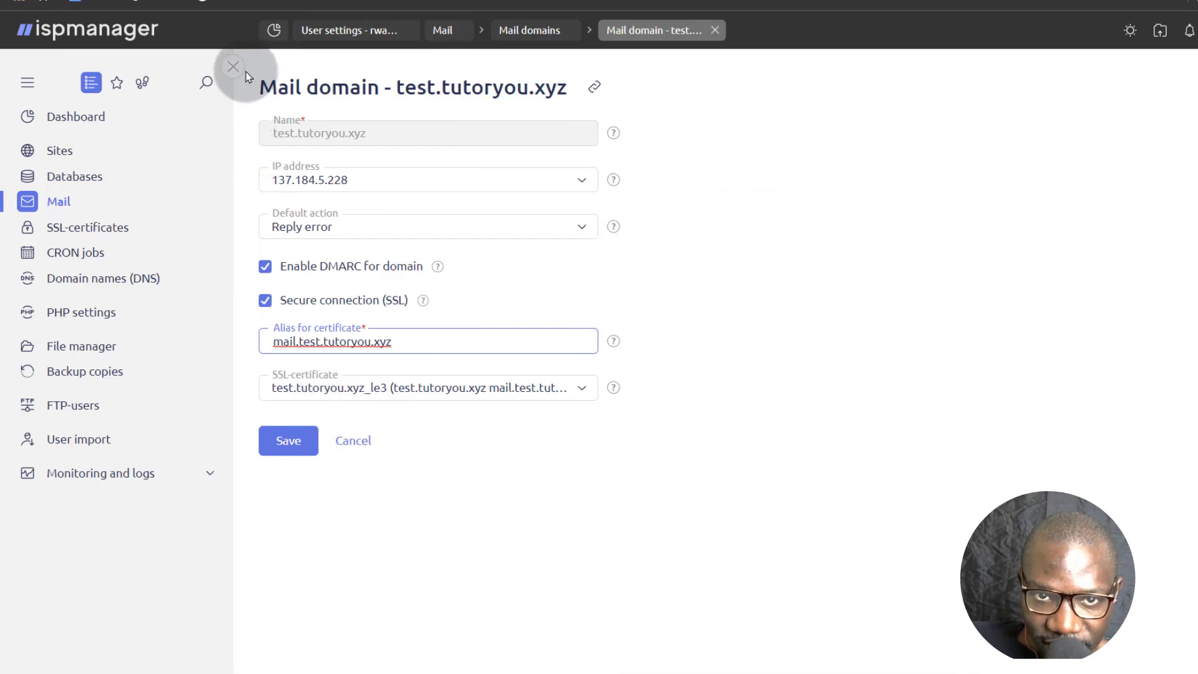
click(238, 65)
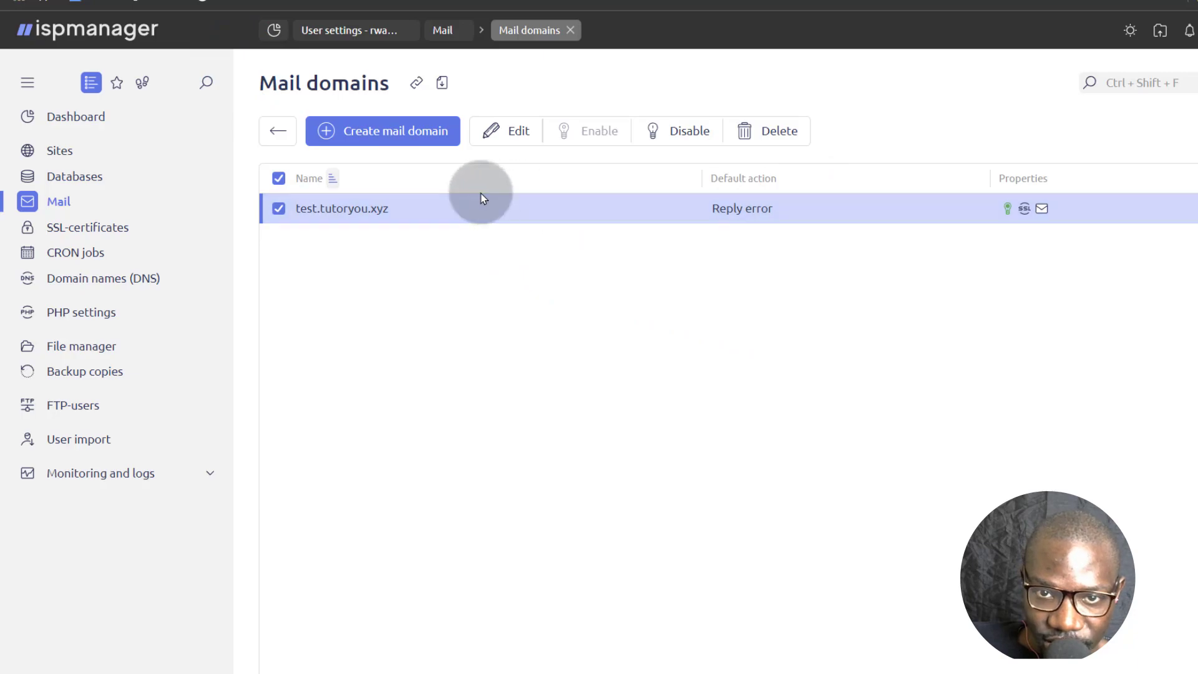
click(278, 131)
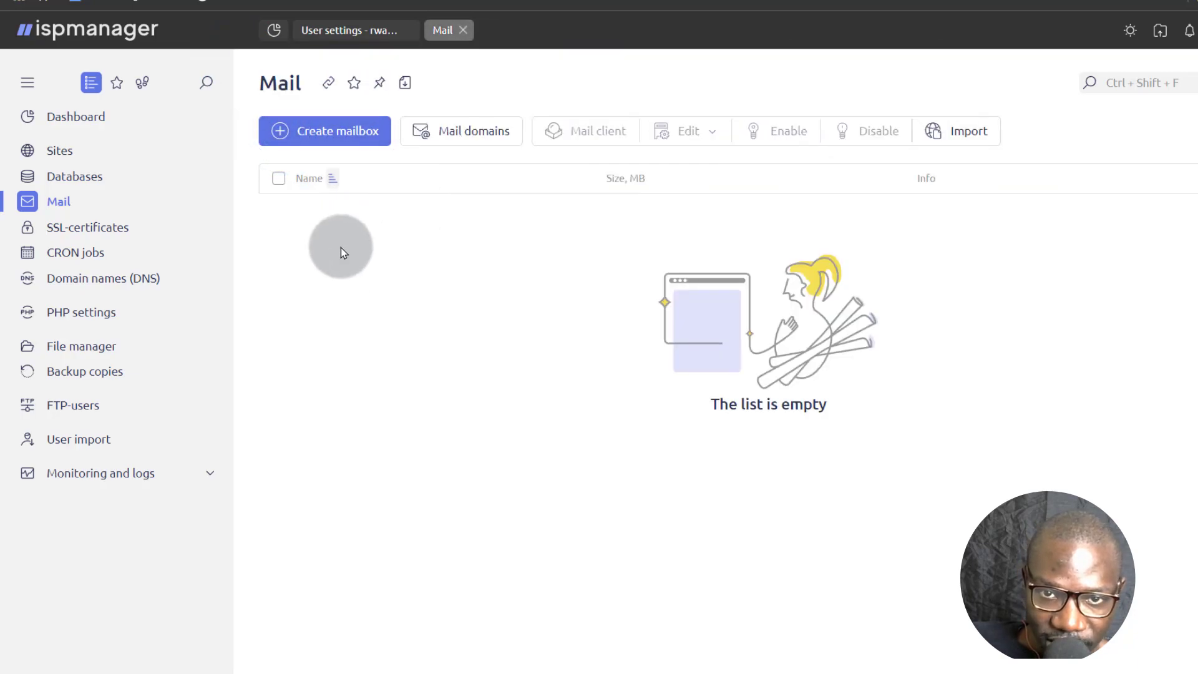
click(332, 130)
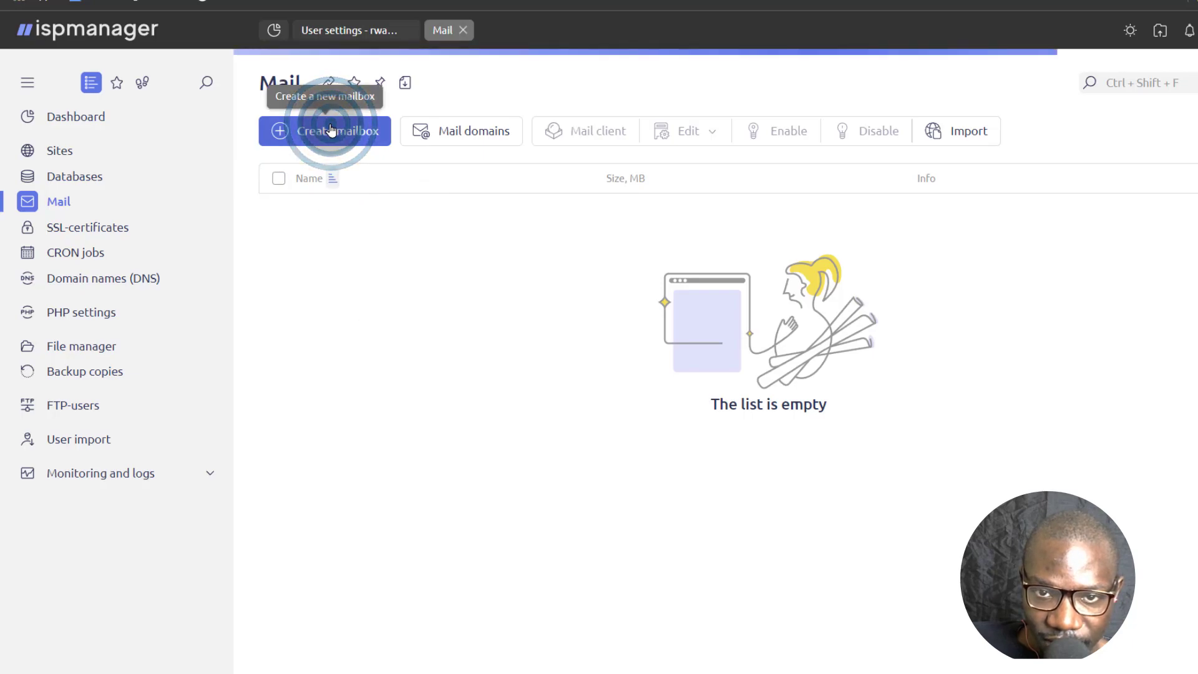
click(332, 162)
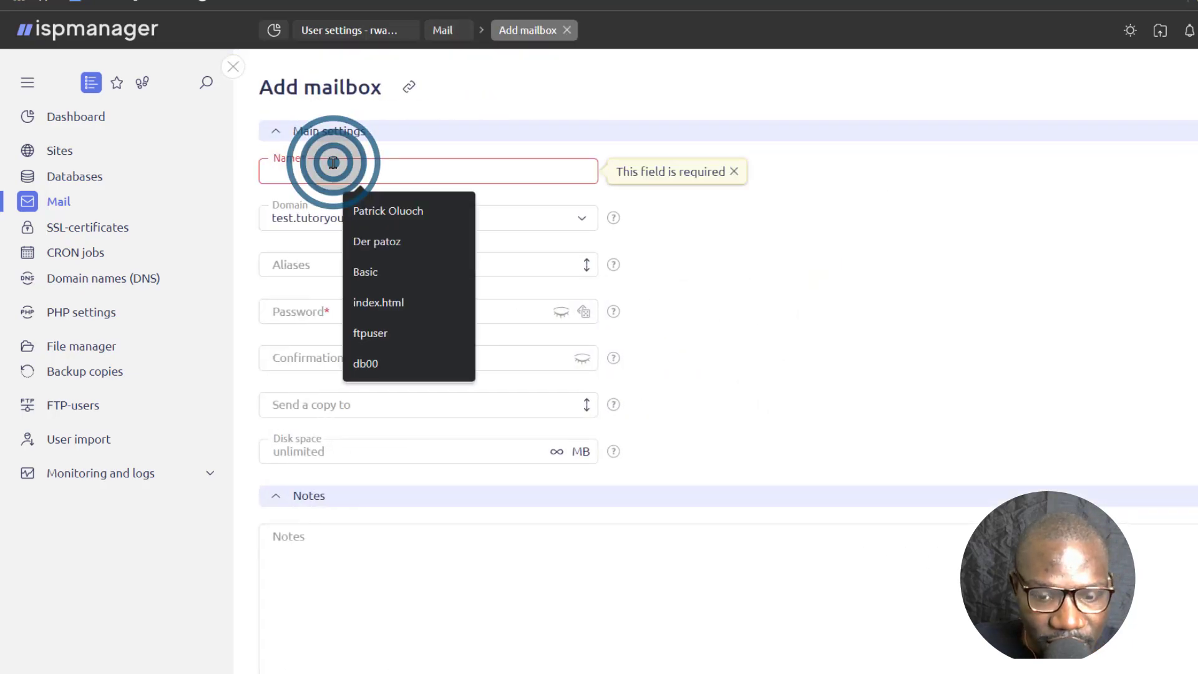
click(413, 216)
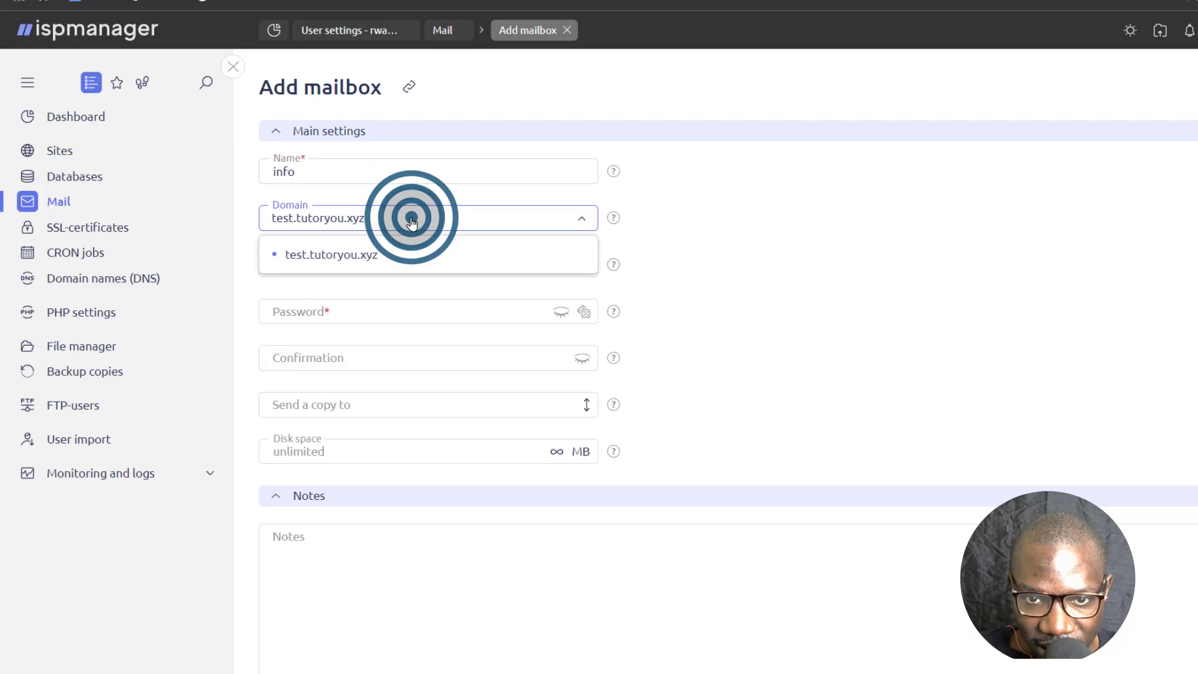
click(331, 252)
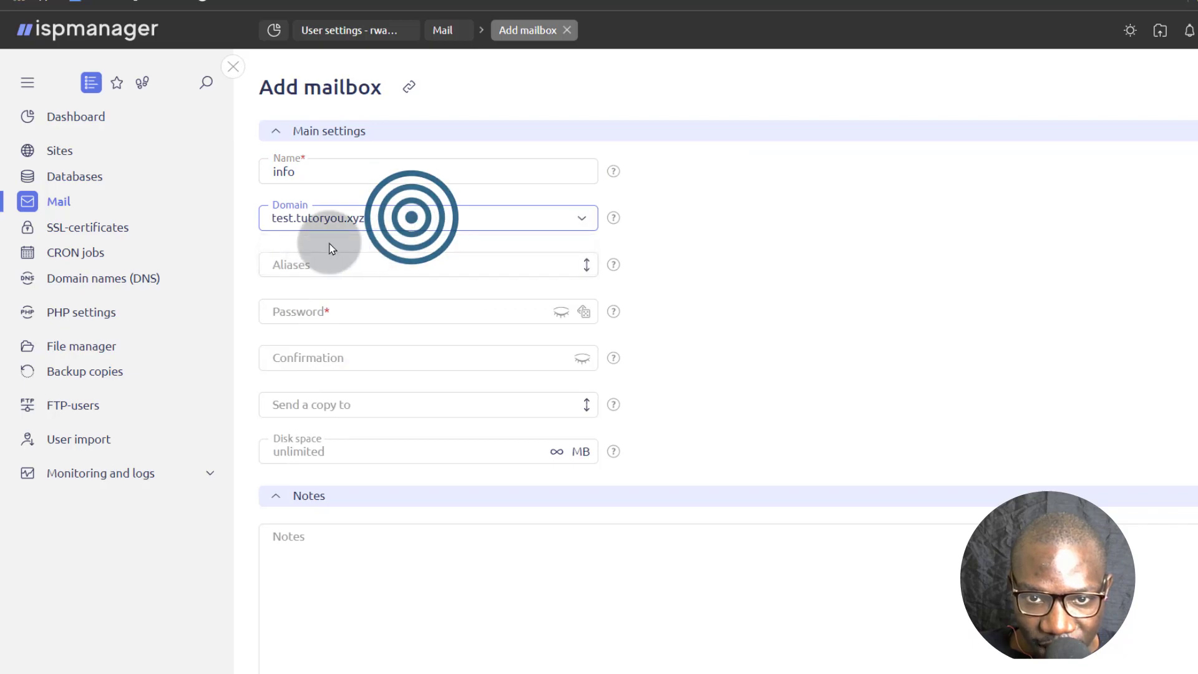
click(368, 217)
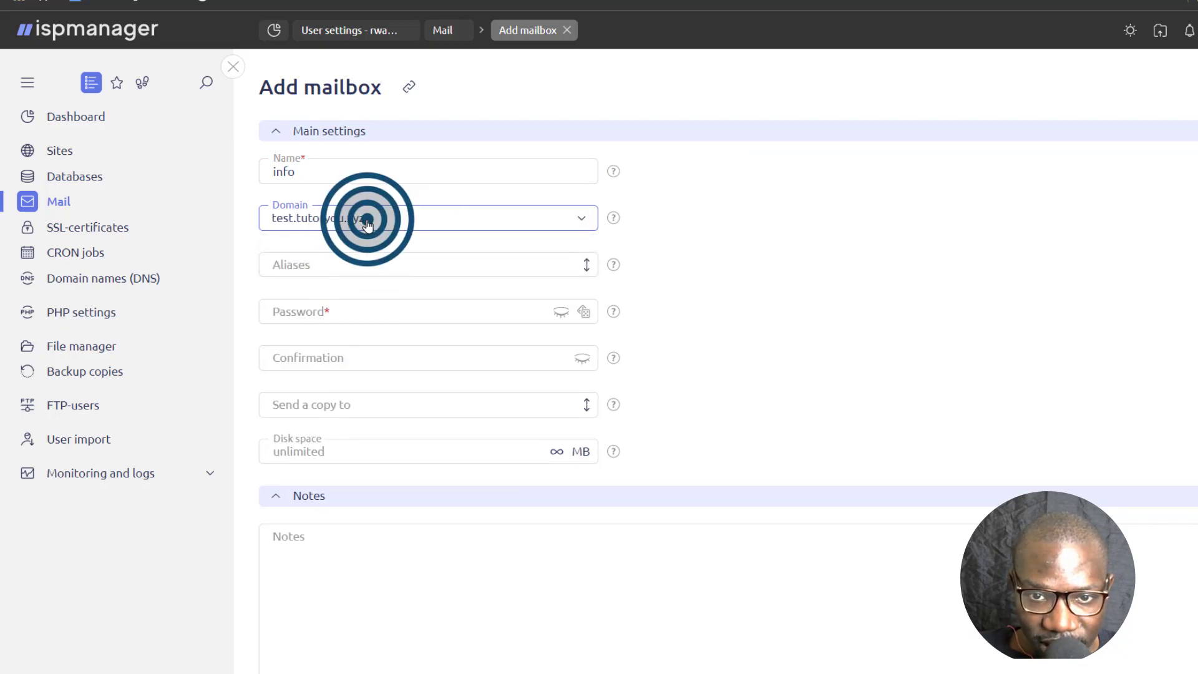
click(381, 212)
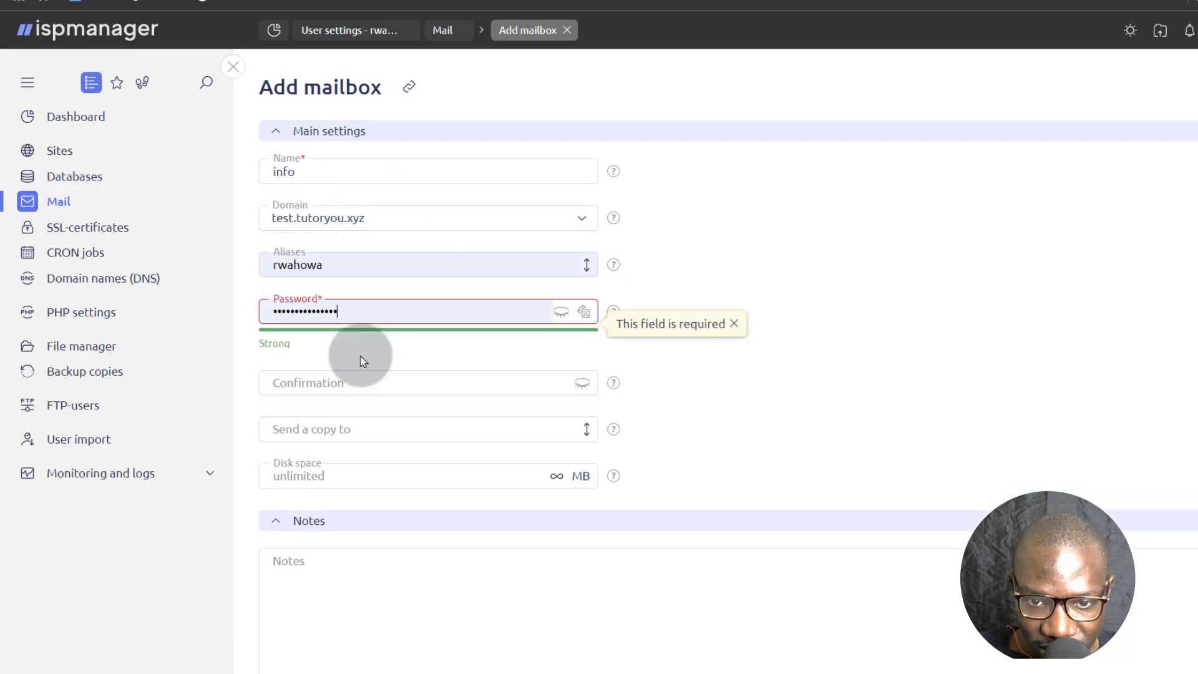
Paste the password into the confirmation field and leave forwarding copy empty.
click(318, 384)
right_click(318, 385)
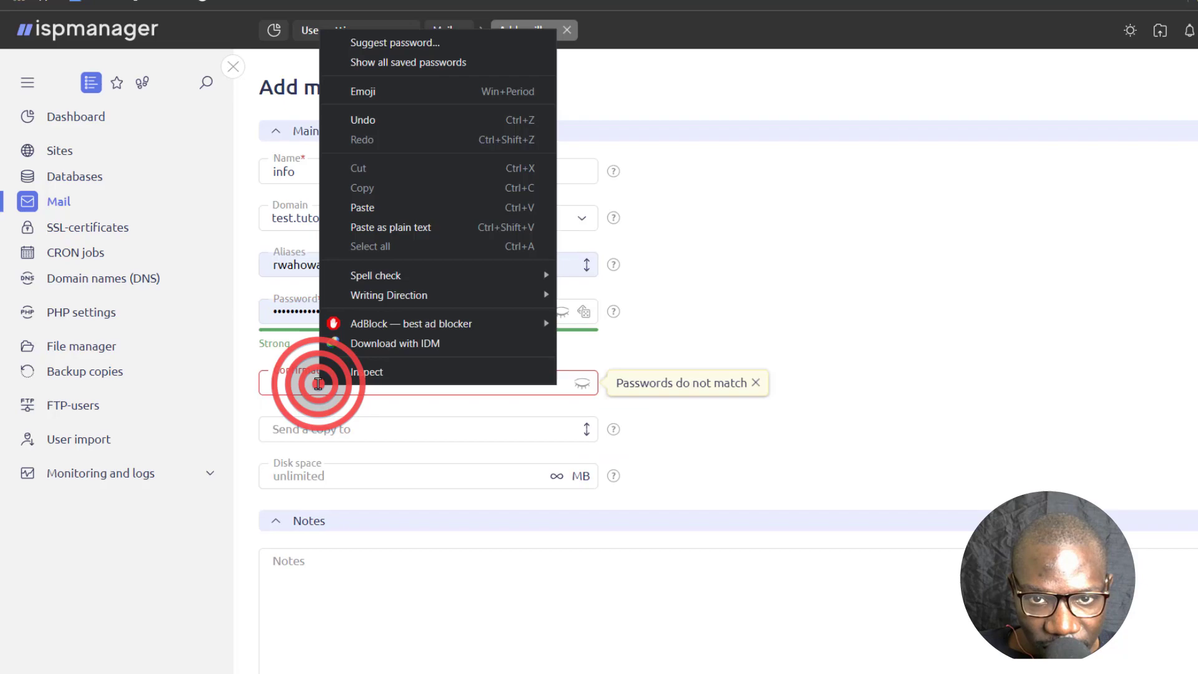
click(381, 208)
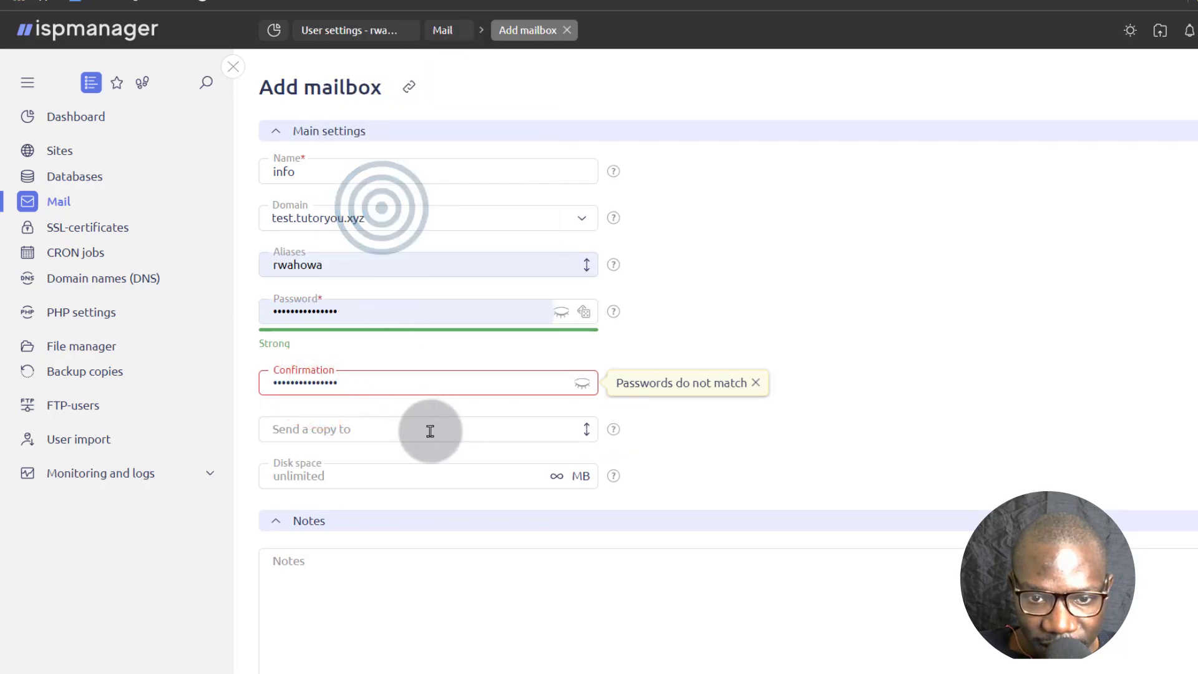
click(279, 431)
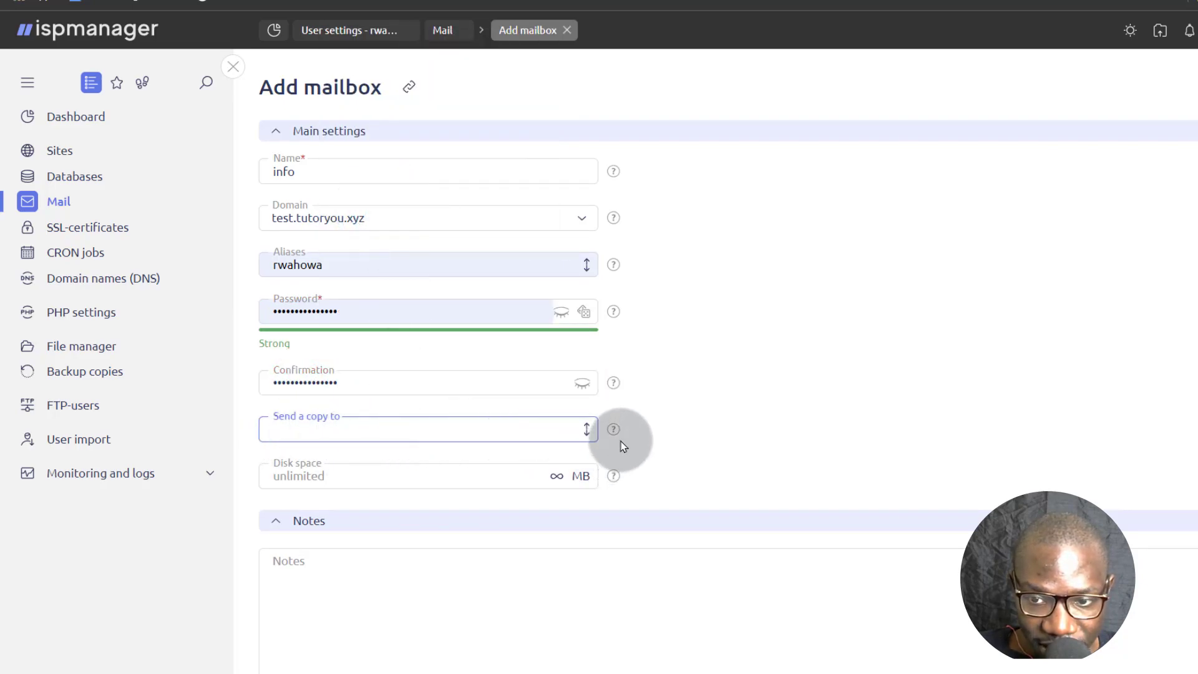
mouse_move(613, 433)
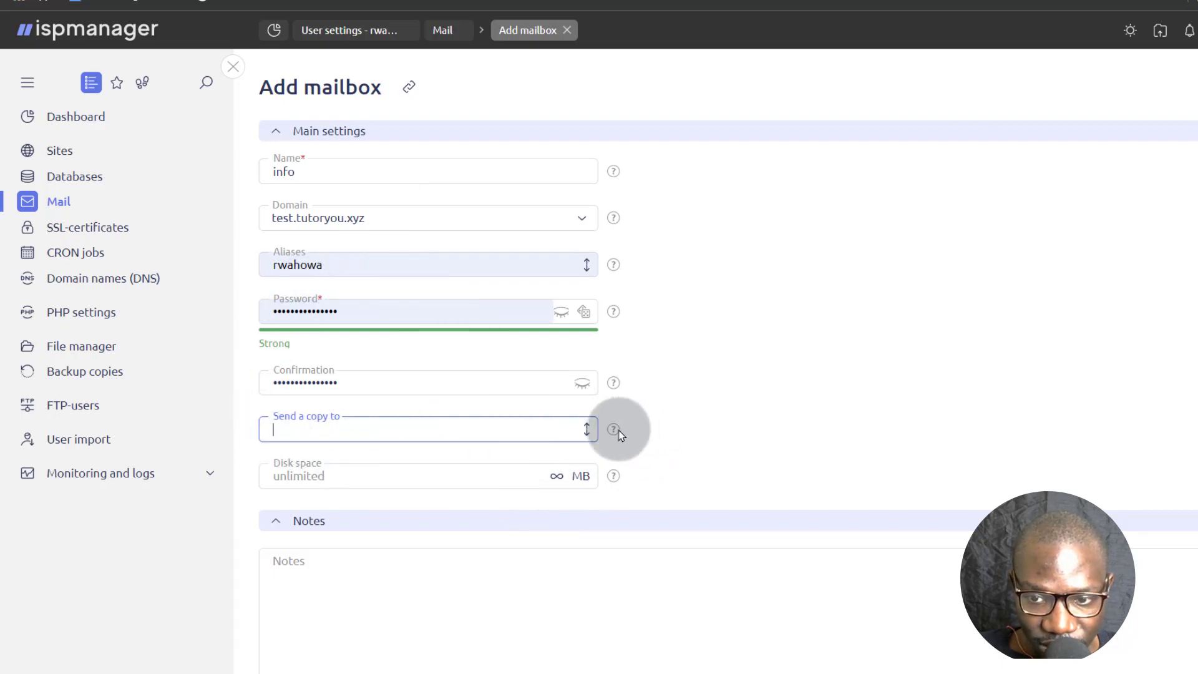
click(307, 432)
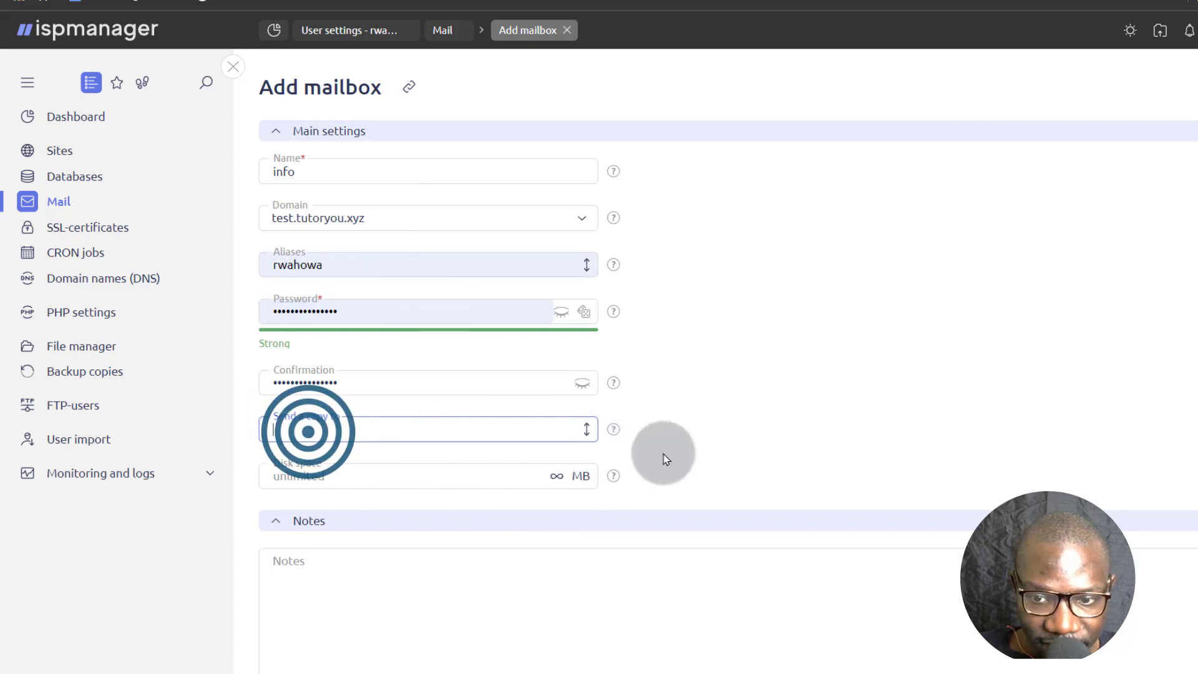
click(724, 420)
Set the mailbox disk space limit to 100 MB and create it.
scroll(617, 428, down, 1)
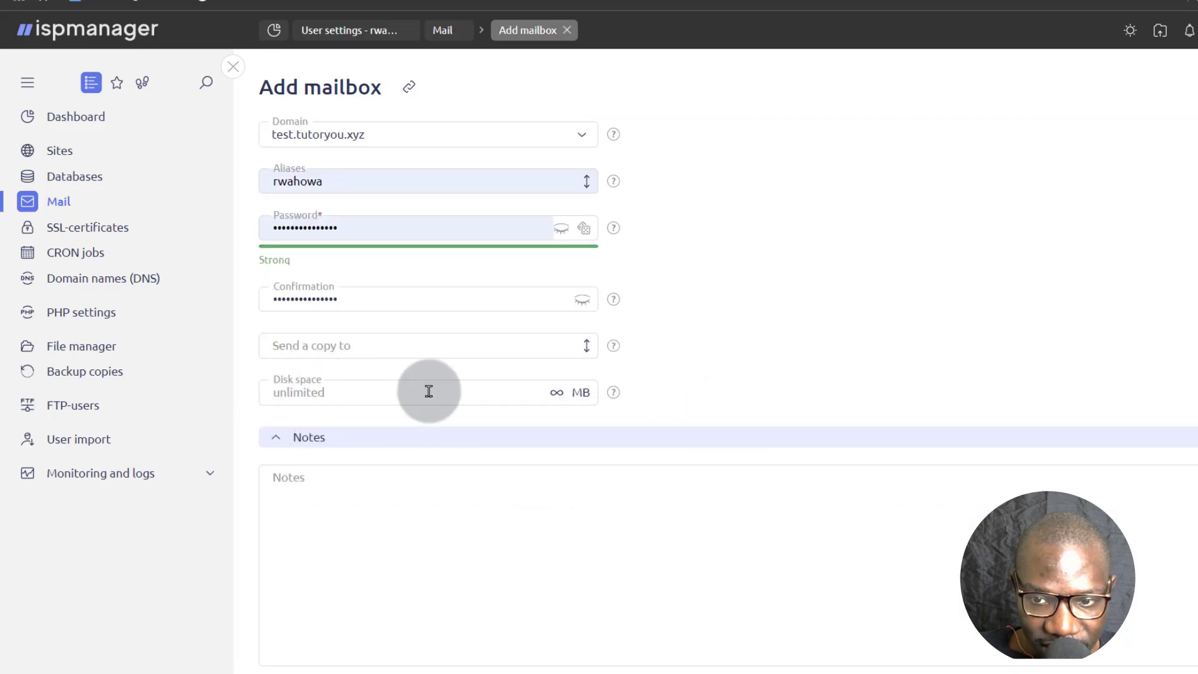
click(468, 393)
text(100)
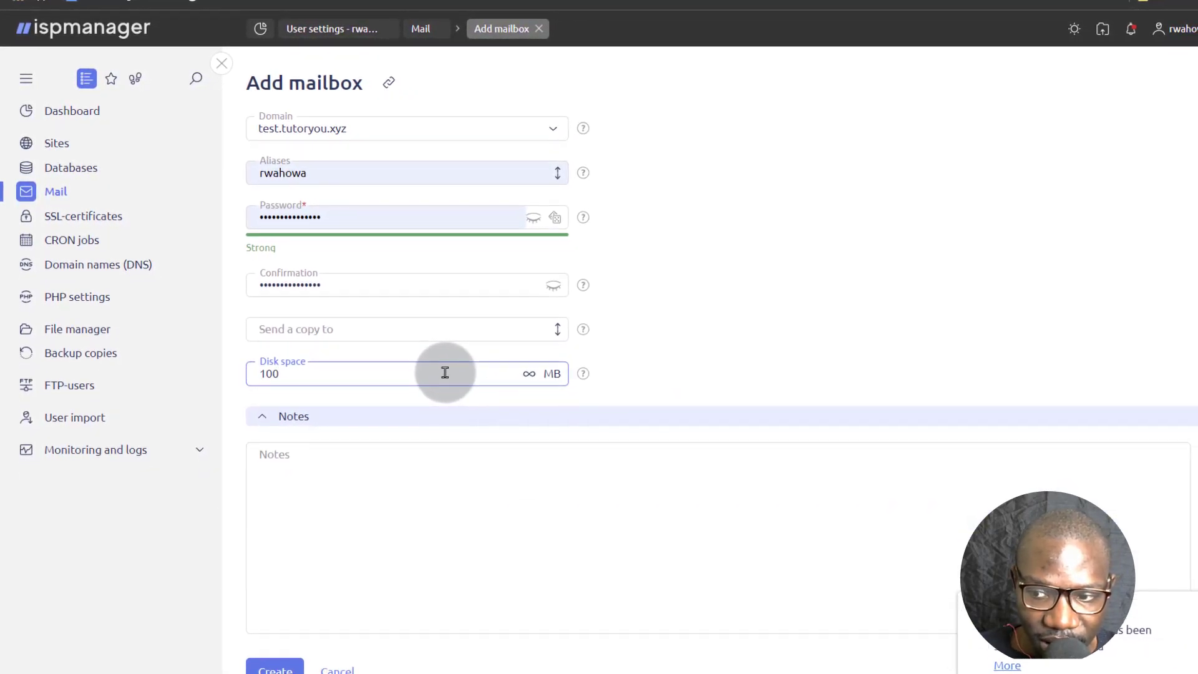
click(281, 670)
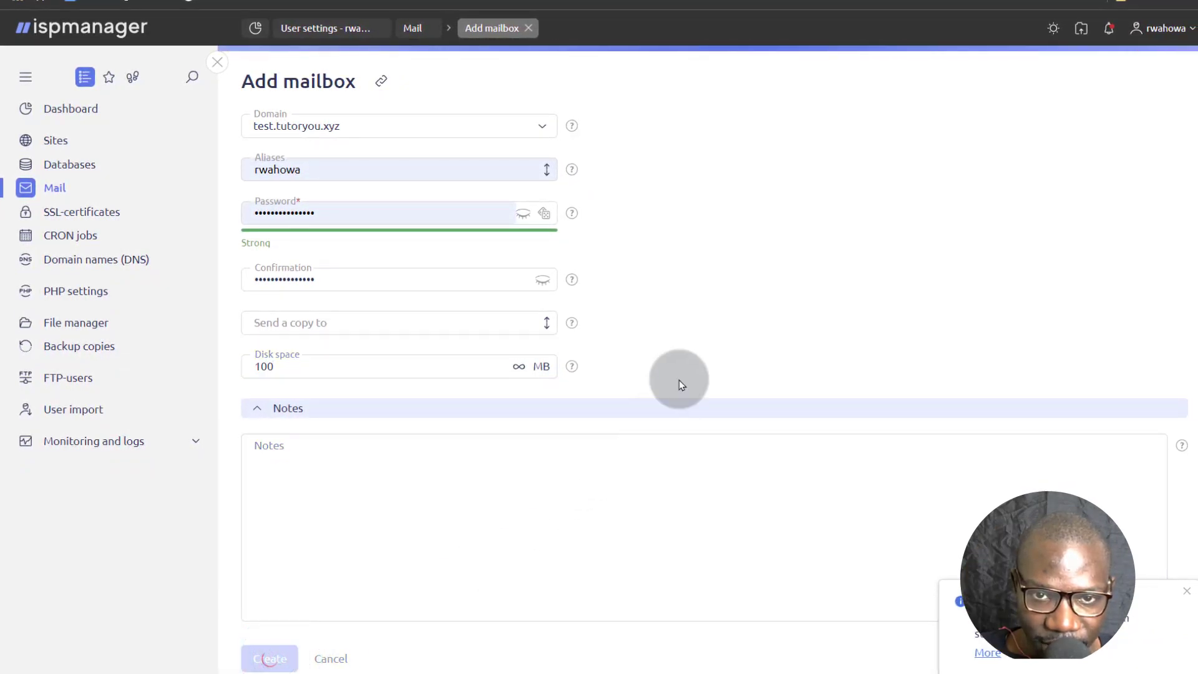
click(260, 194)
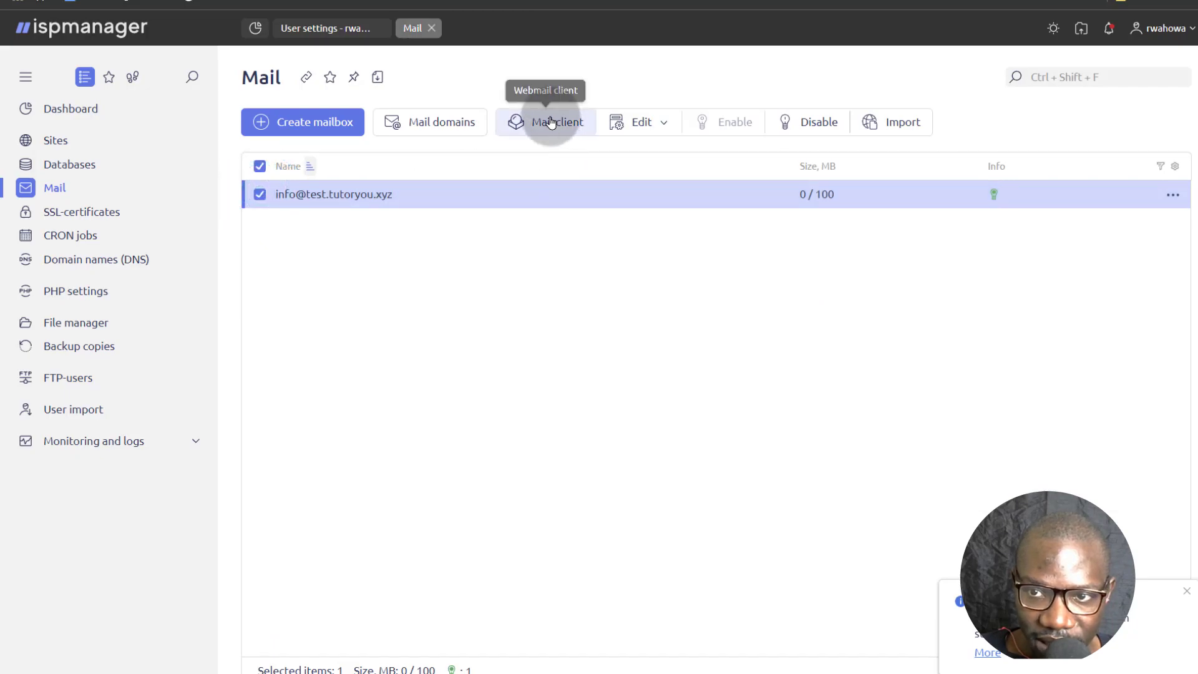
click(650, 123)
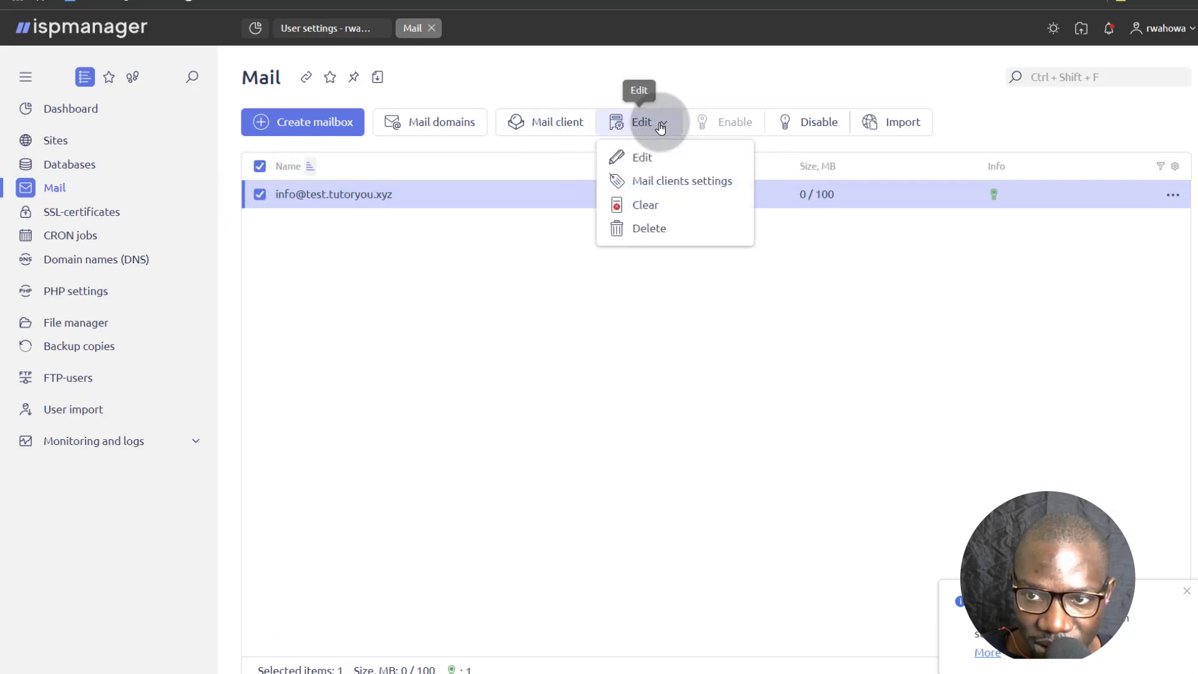
click(665, 187)
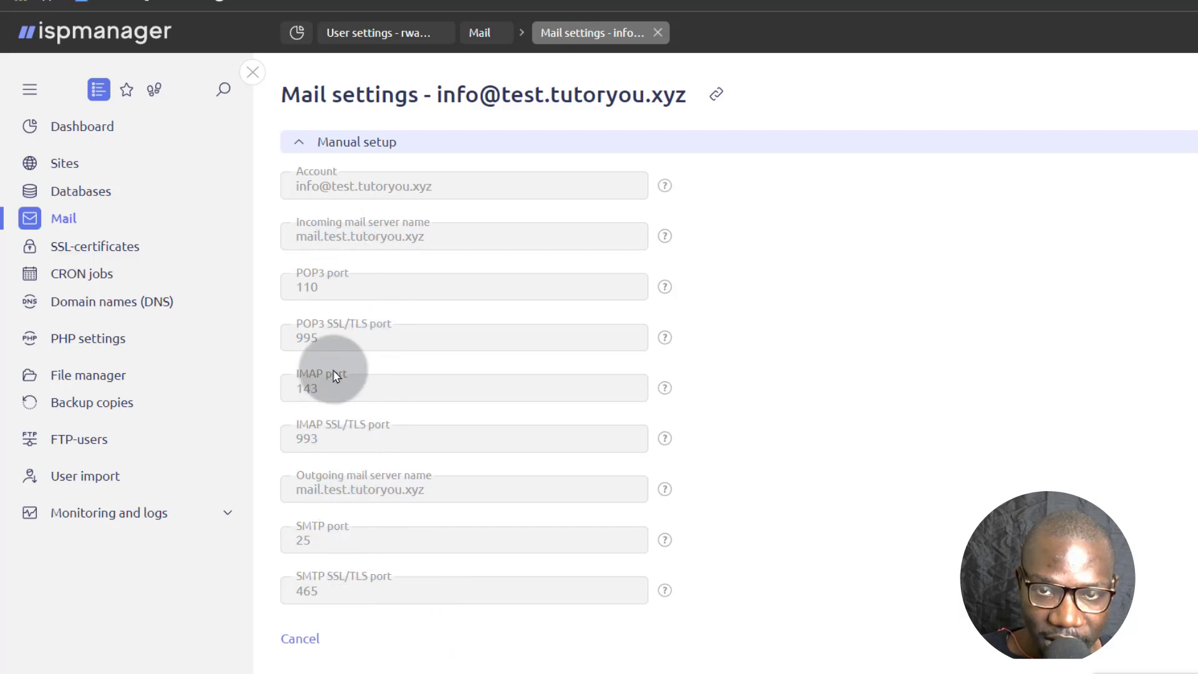
In Roundcube, send an e-mail with subject 'Test' and body 'tested' to an external address.
click(256, 72)
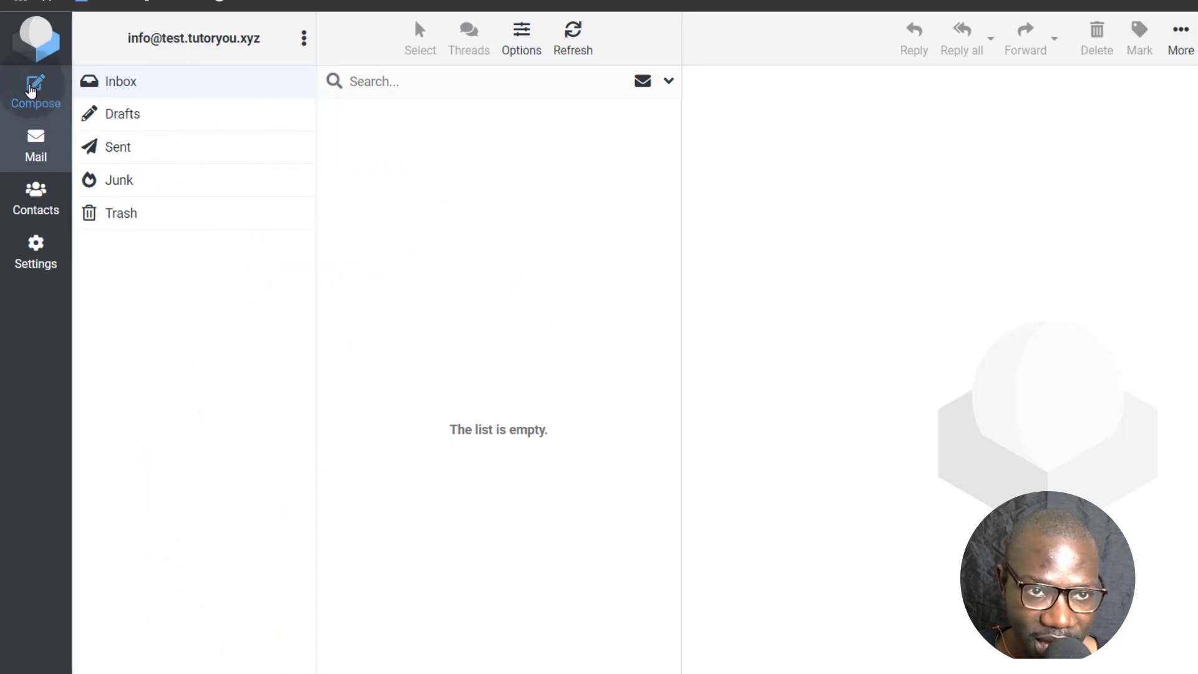
click(33, 87)
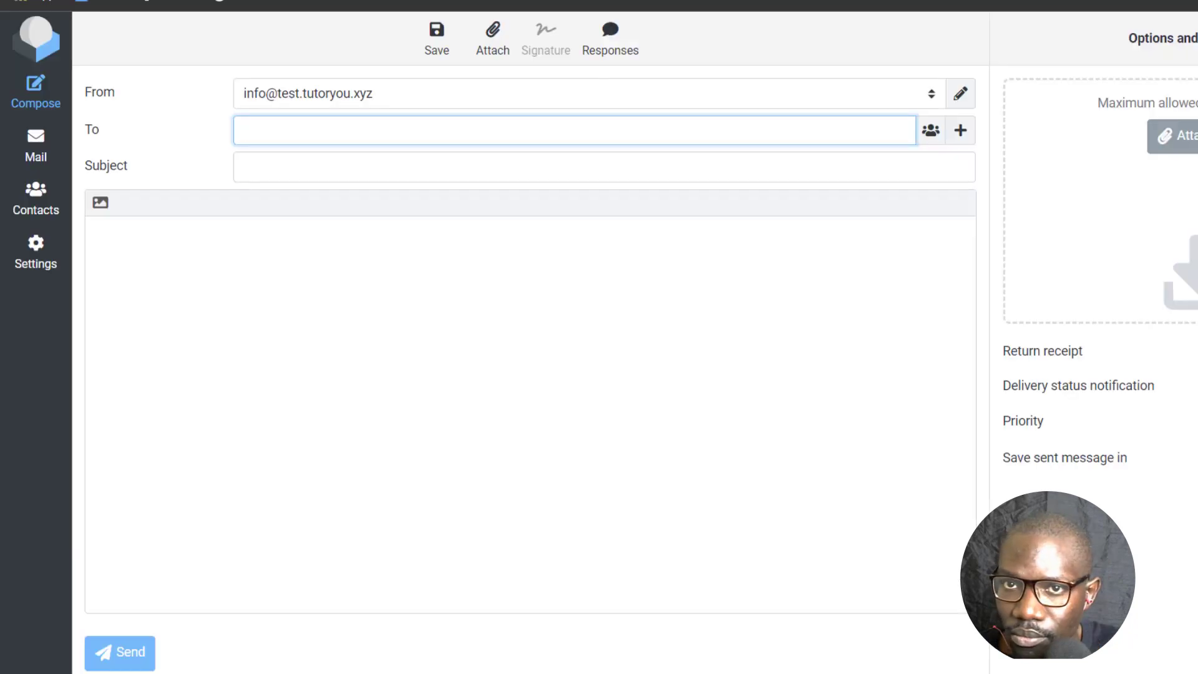
click(288, 118)
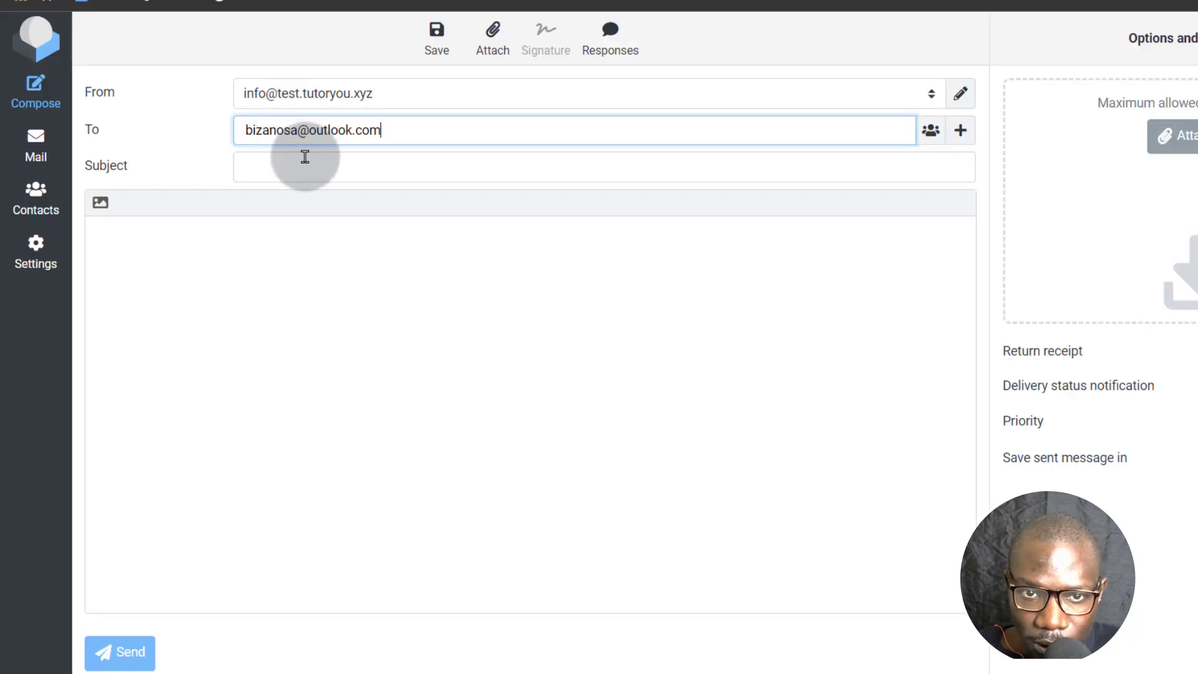
click(283, 164)
text(Test)
click(261, 237)
text(tested)
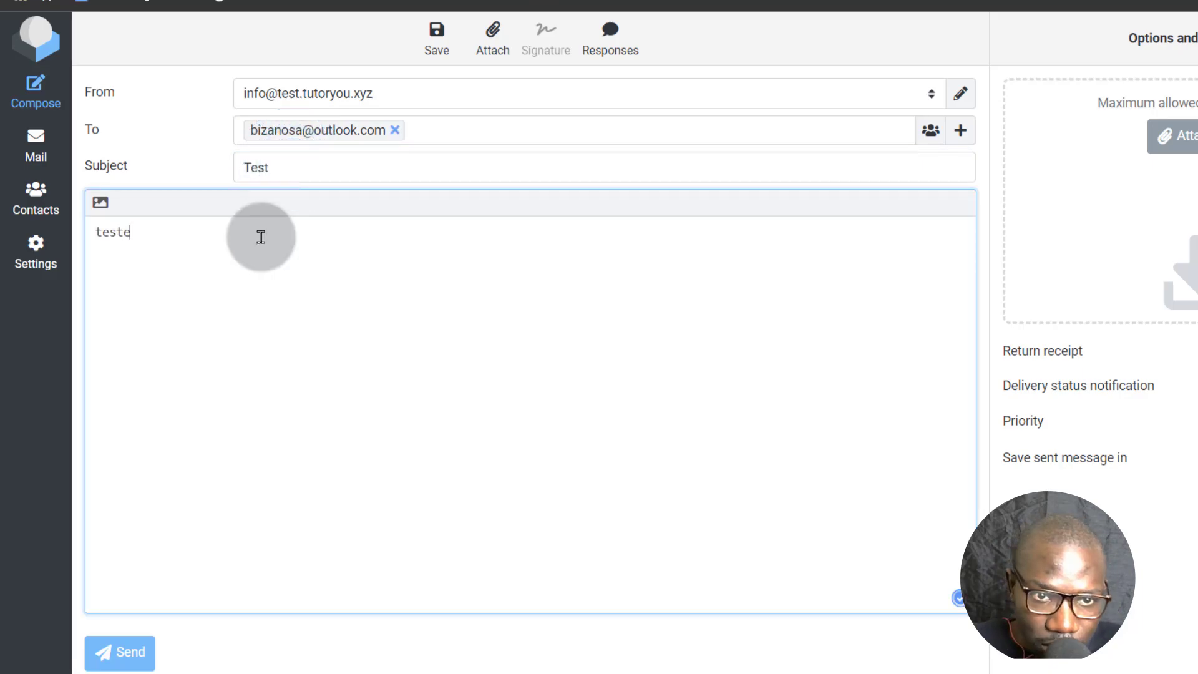
click(119, 651)
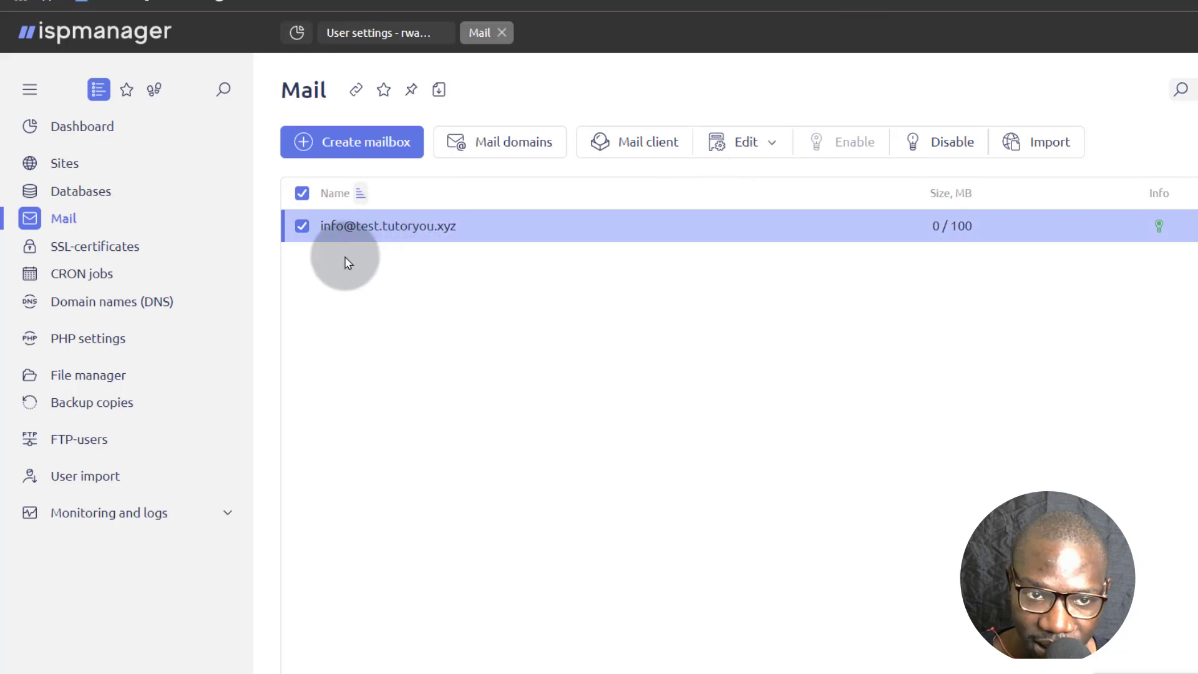
Open test.tutoryou.xyz's DNS records and copy the first MX value mail.test.tutoryou.xyz.
click(100, 303)
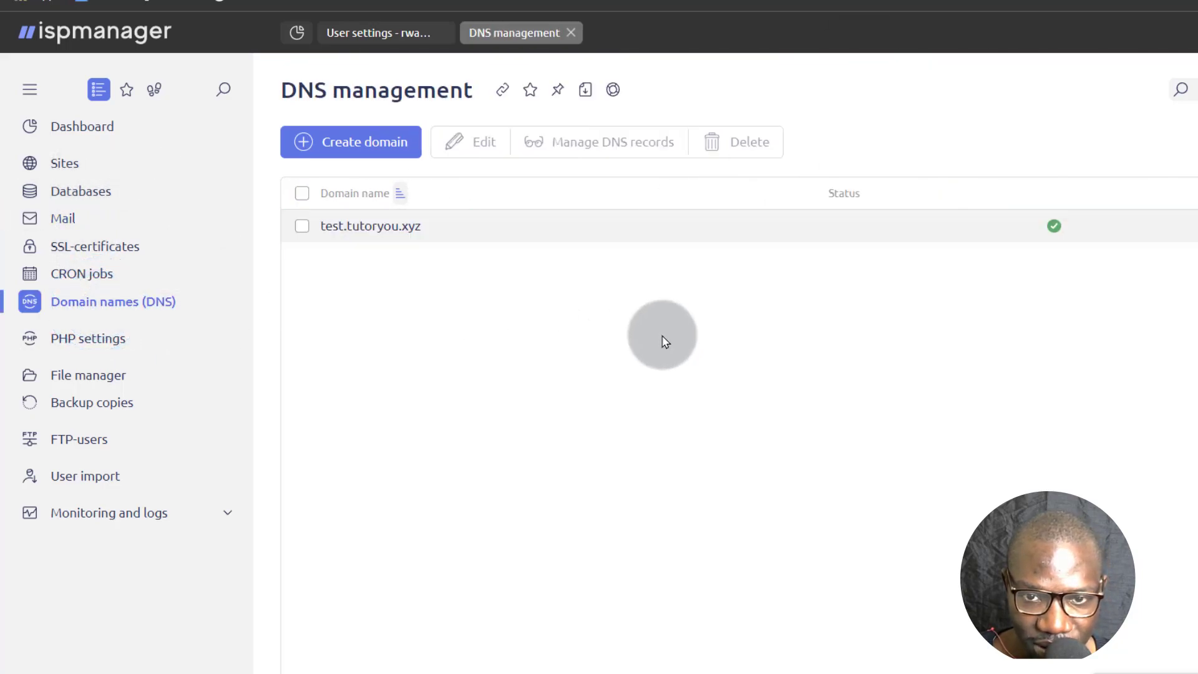
click(379, 225)
click(597, 145)
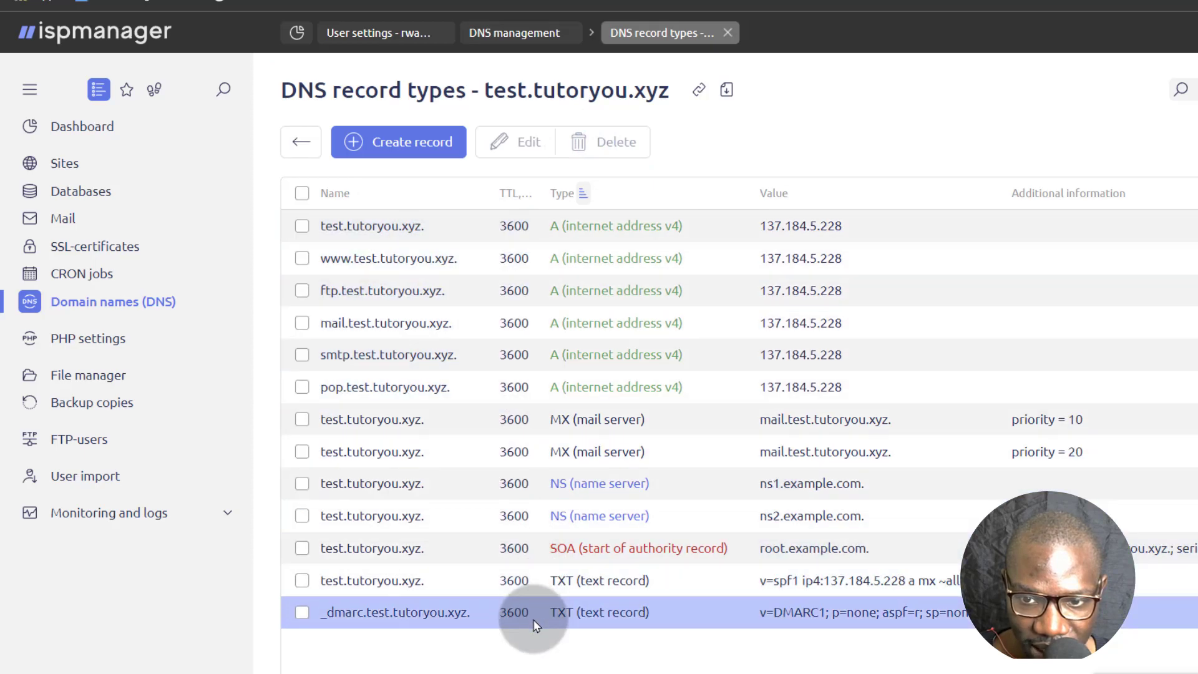
drag(761, 419, 891, 418)
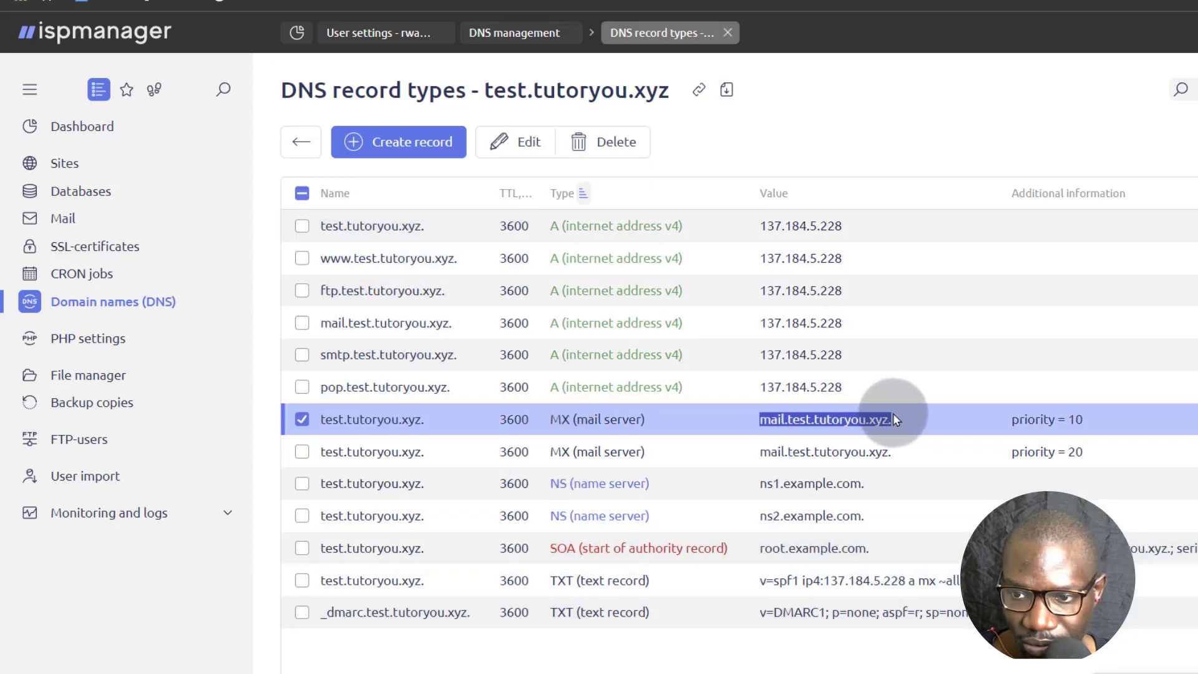
right_click(825, 416)
click(868, 430)
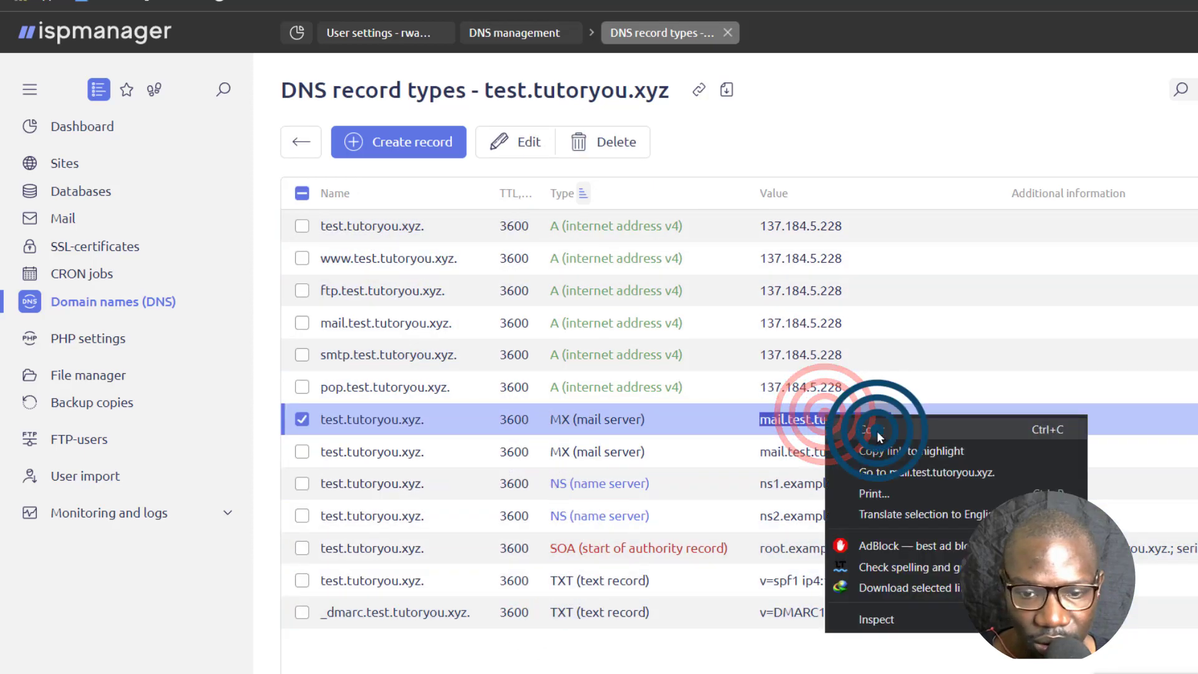
In Cloudflare, start a new MX record named test.tutoryou.xyz.
key(alt+Tab)
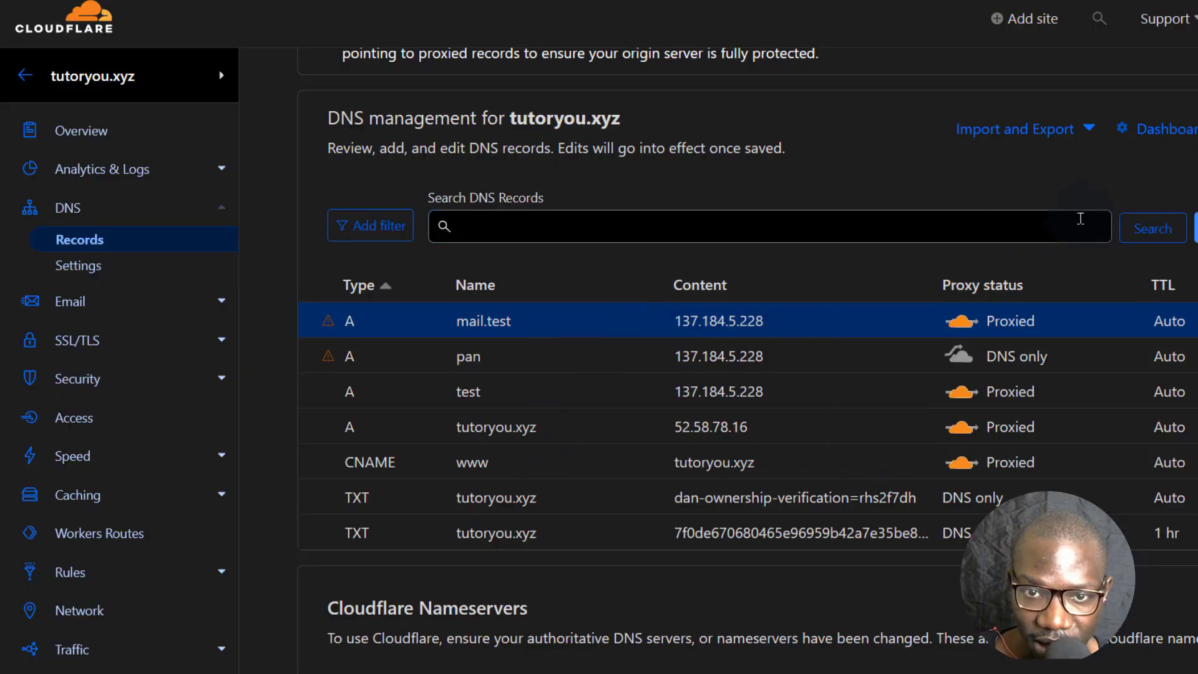
click(1196, 227)
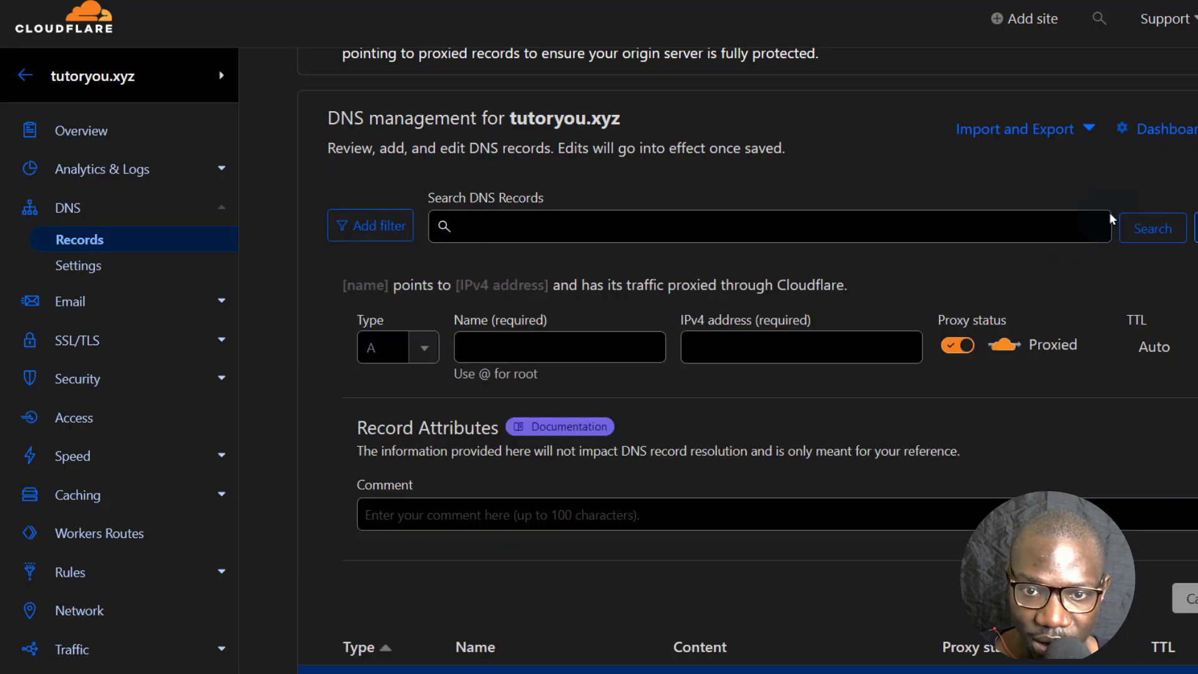
click(426, 361)
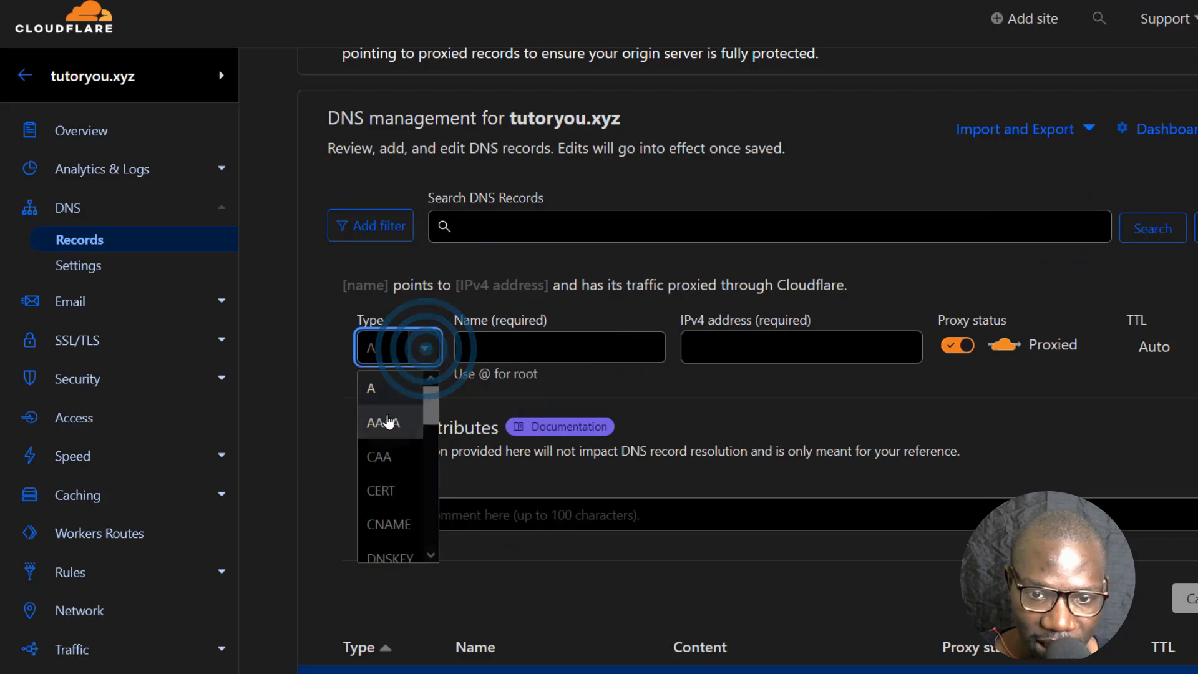
scroll(394, 493, down, 3)
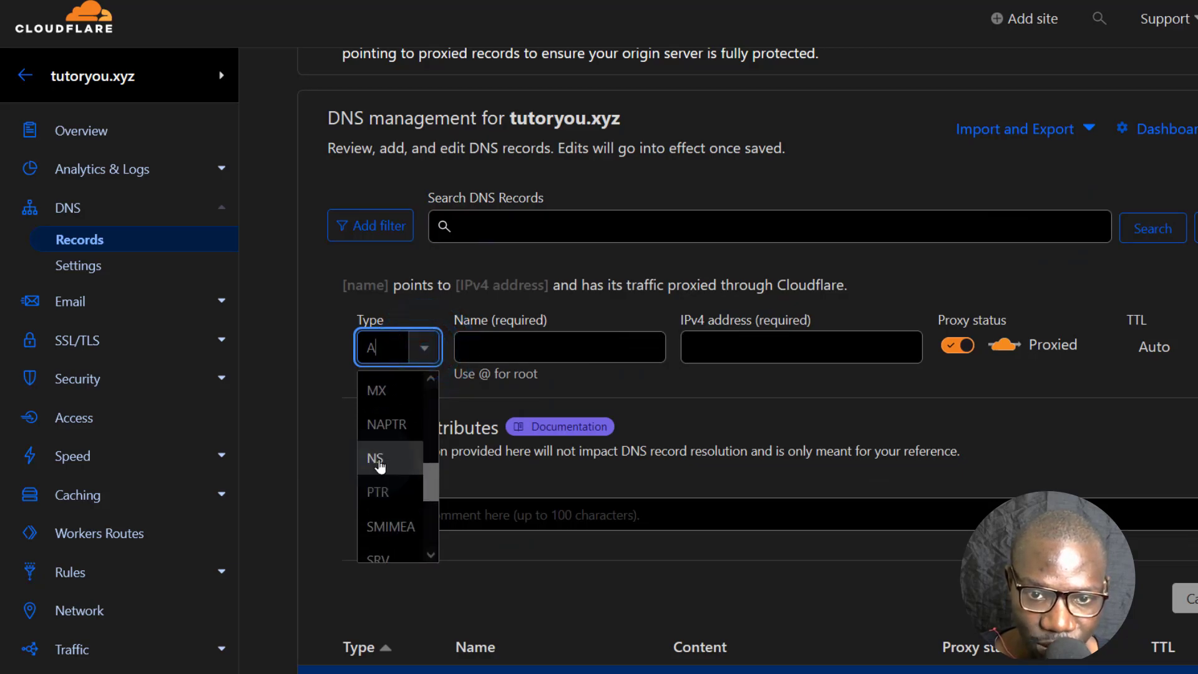
click(386, 393)
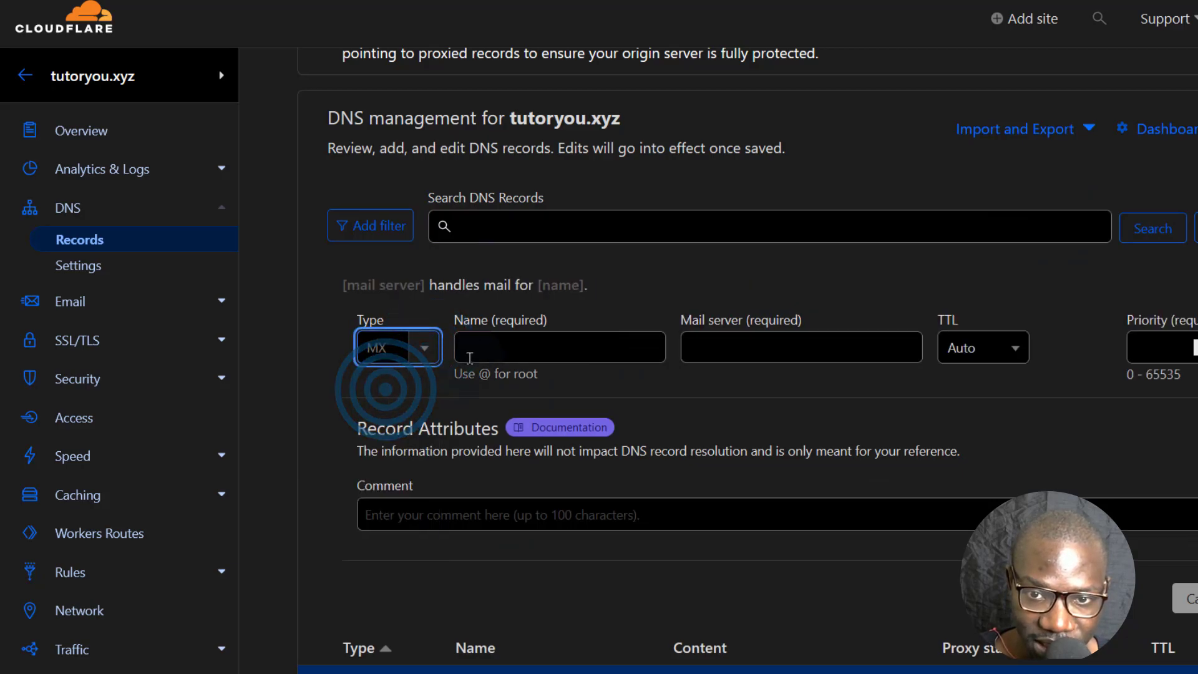
click(483, 345)
key(ctrl+v)
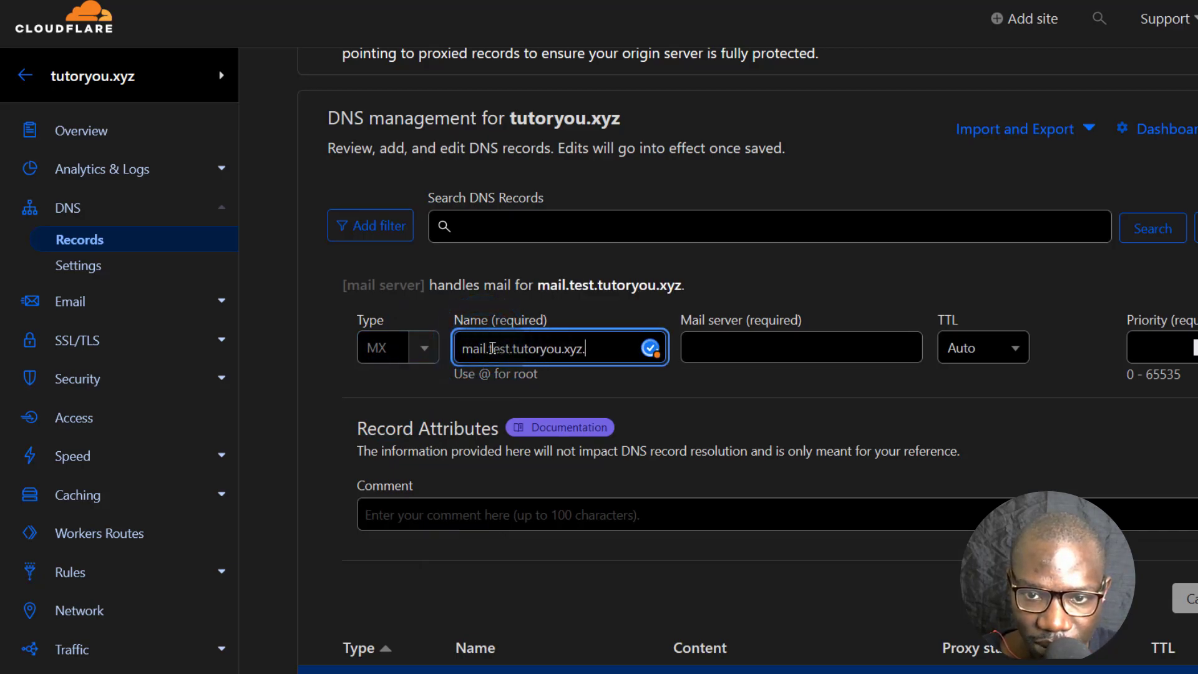
drag(490, 347, 438, 349)
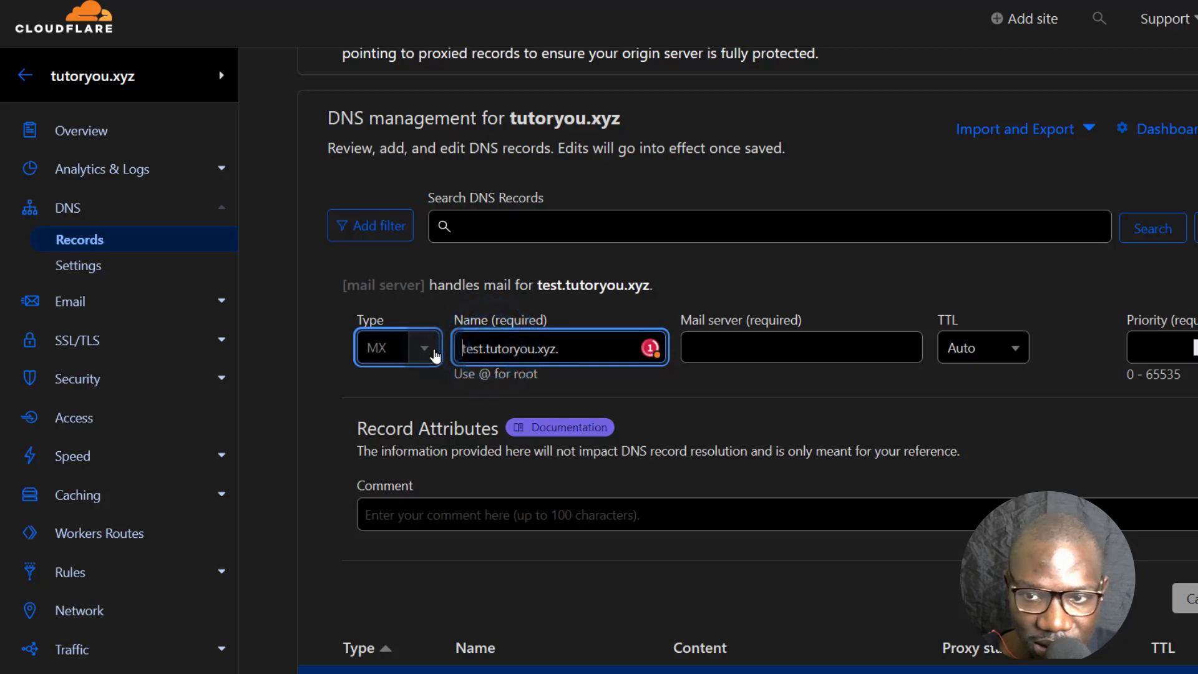
Set the mail server to mail.test.tutoryou.xyz. with priority 10 and save the record.
click(723, 346)
right_click(722, 347)
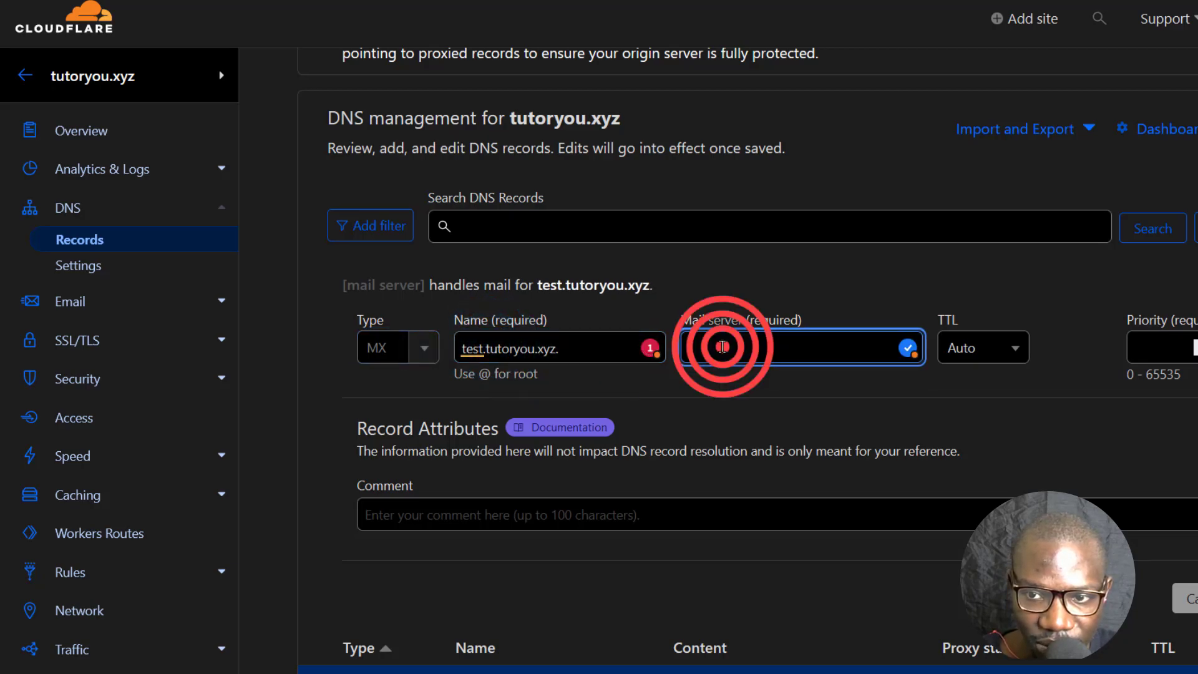
click(790, 490)
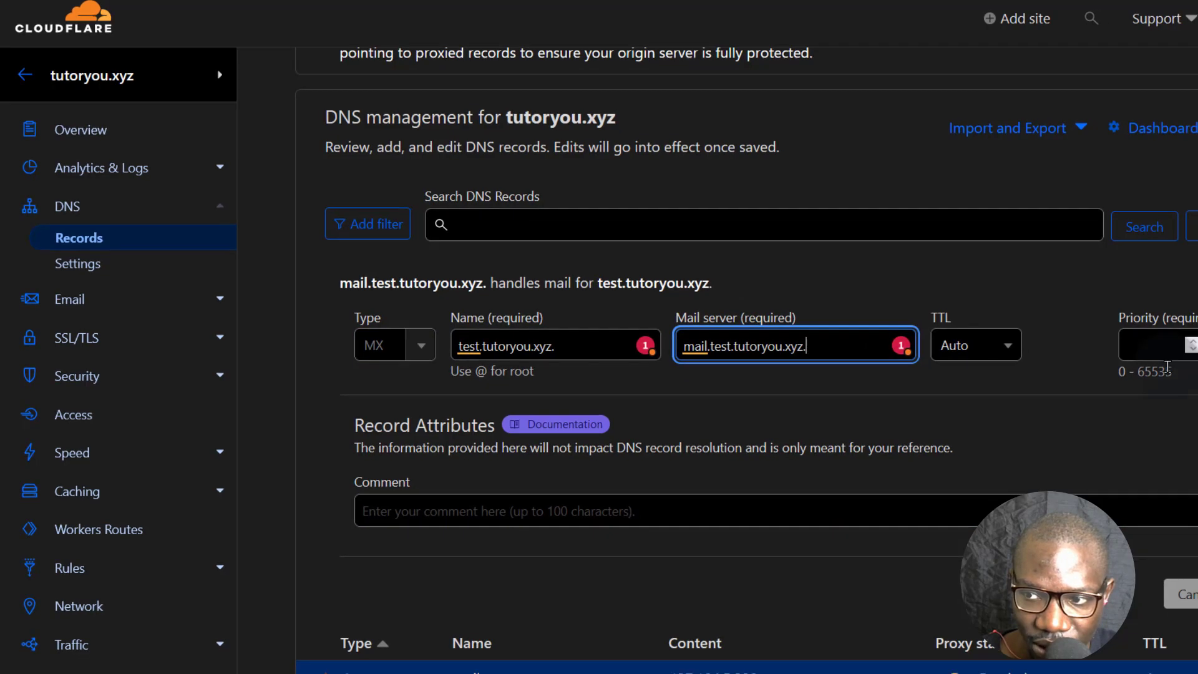
click(1161, 337)
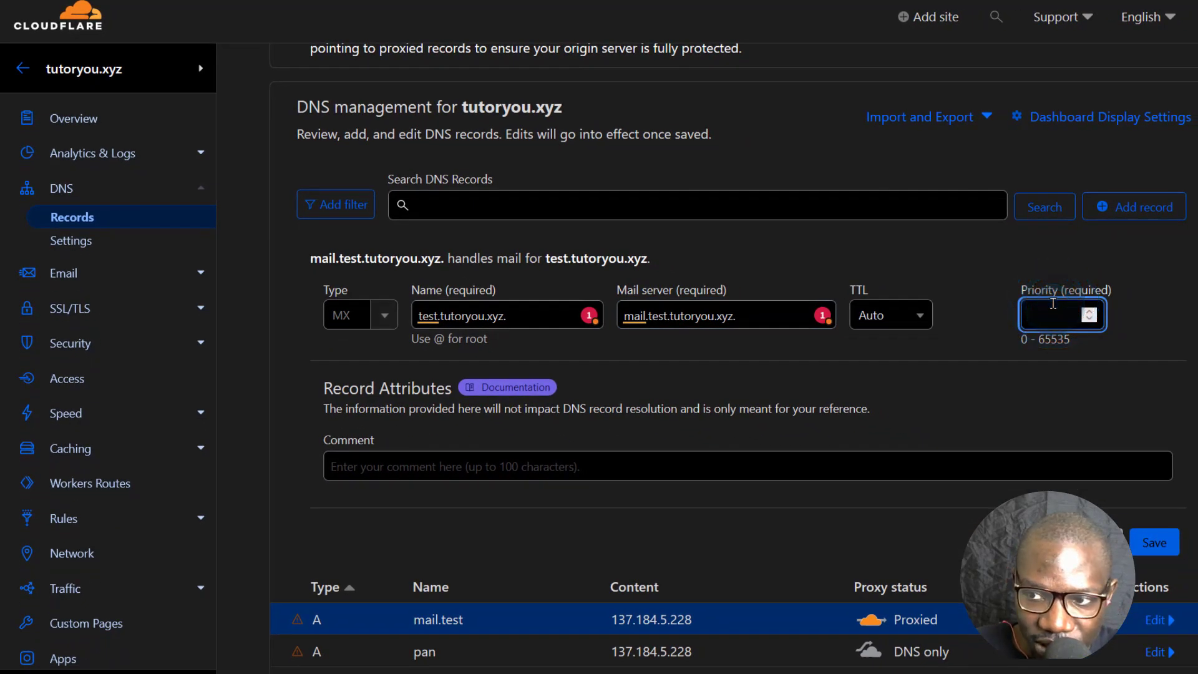
click(1159, 547)
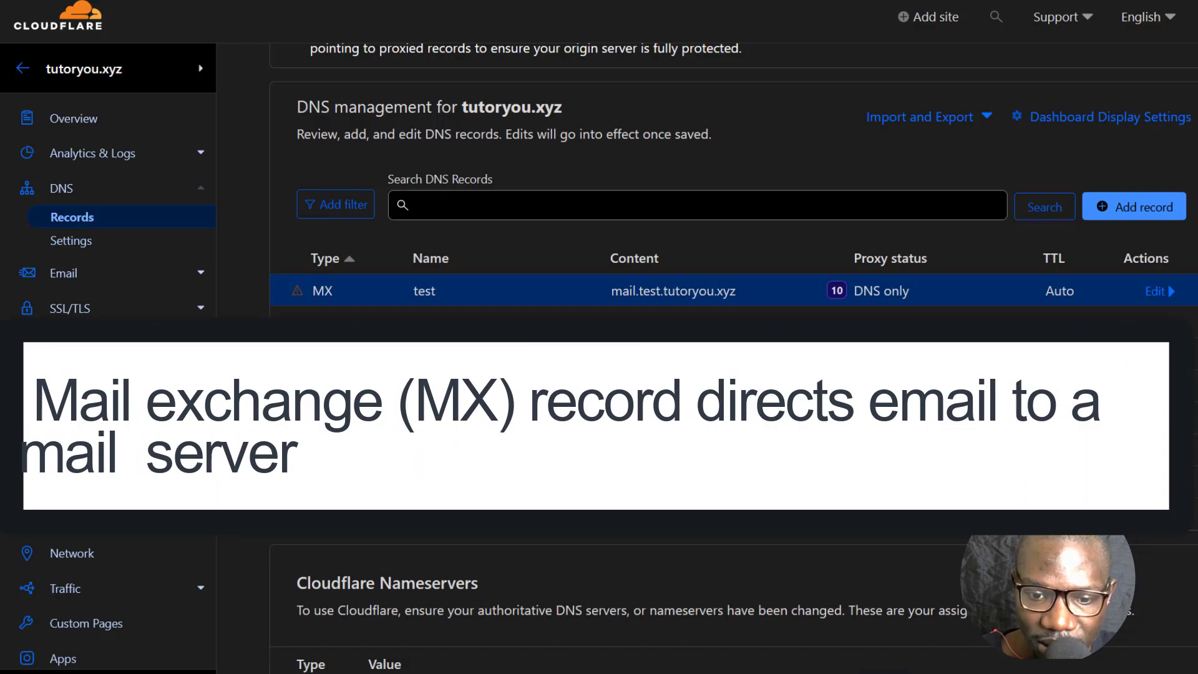
Read the Test message body, highlighting the word 'tested', then return to ISPmanager.
click(262, 659)
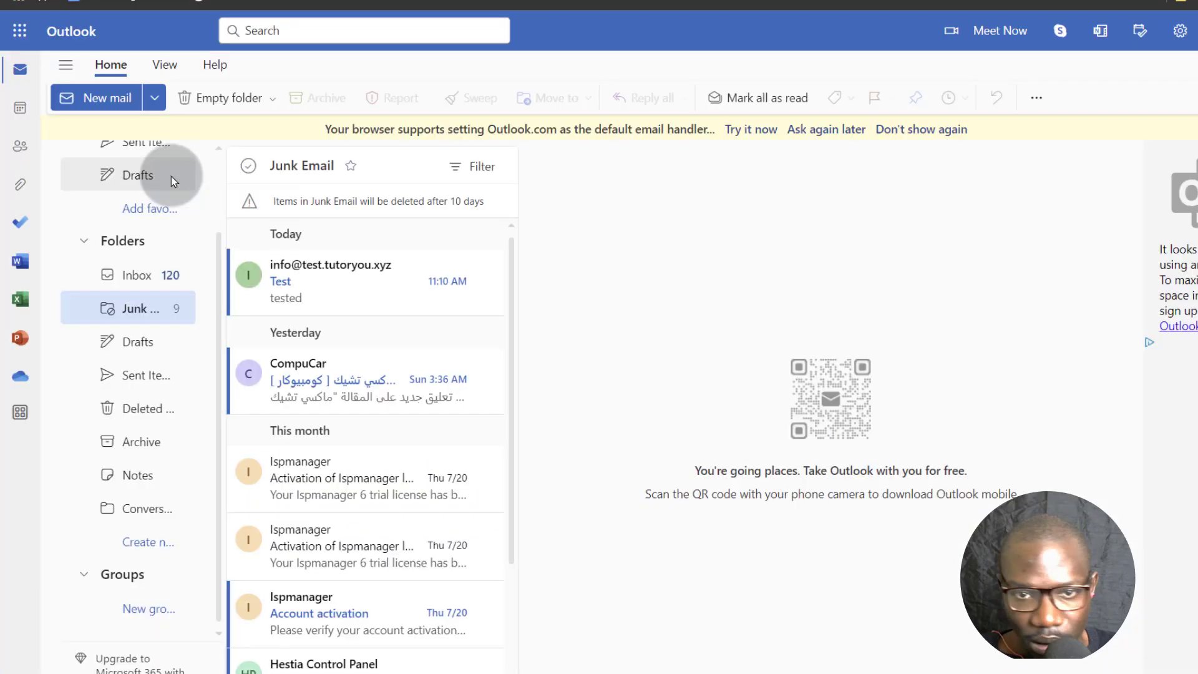
double_click(574, 312)
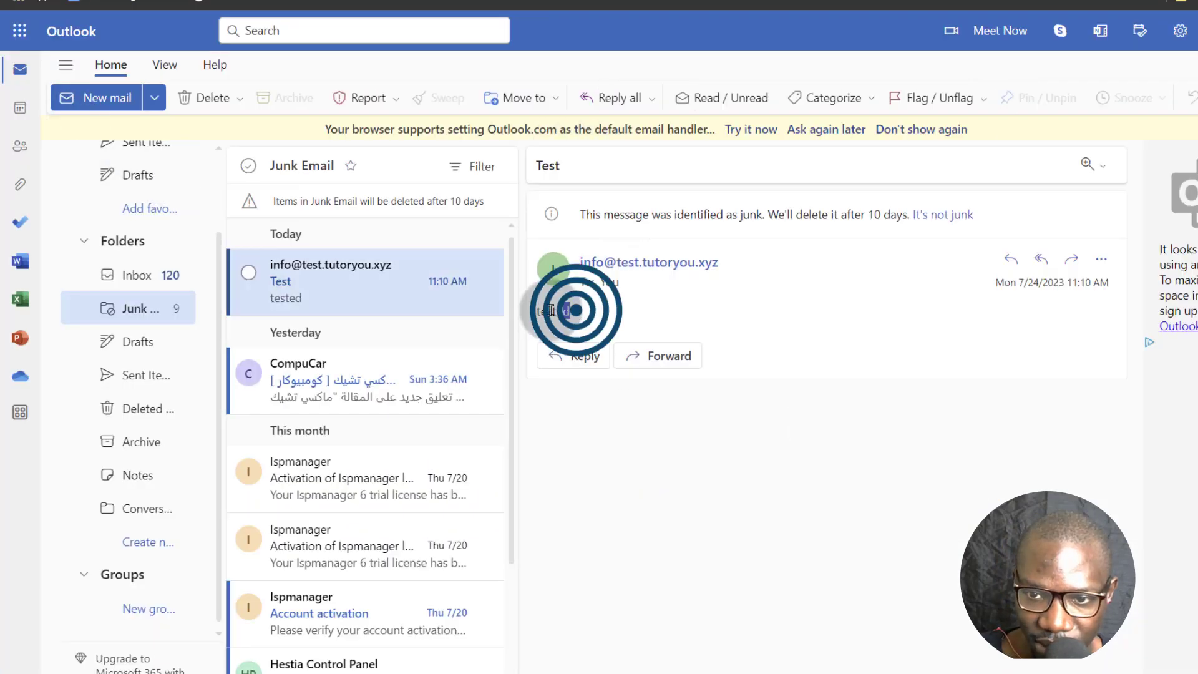
click(638, 310)
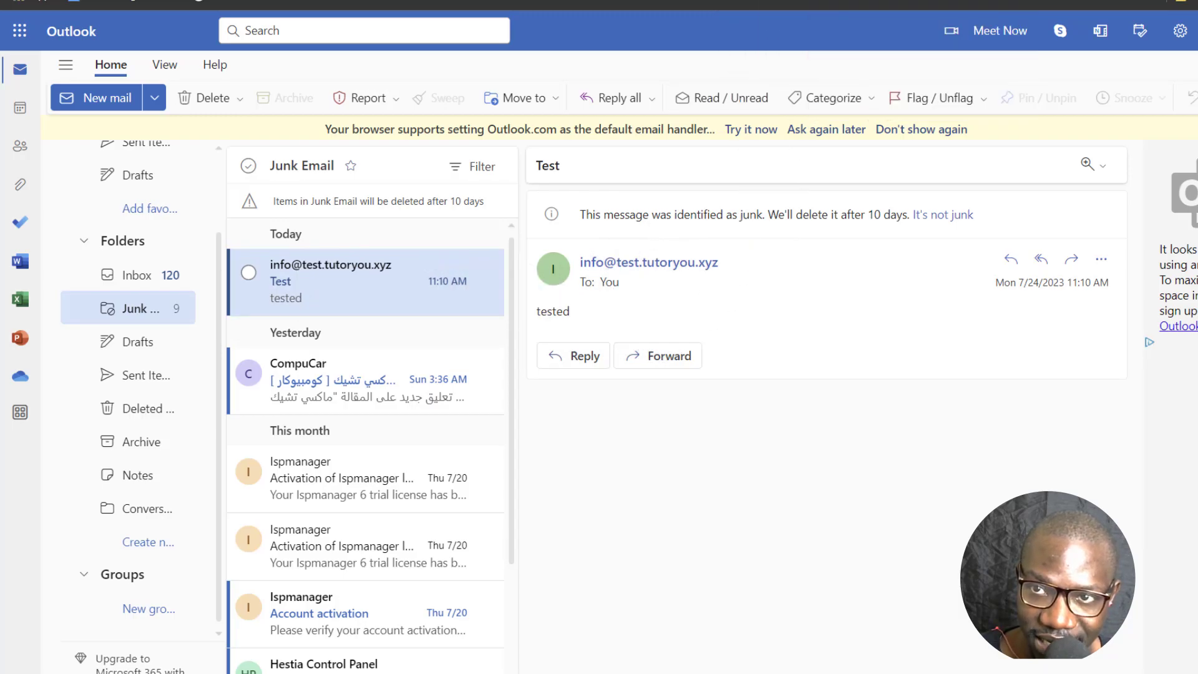
click(724, 62)
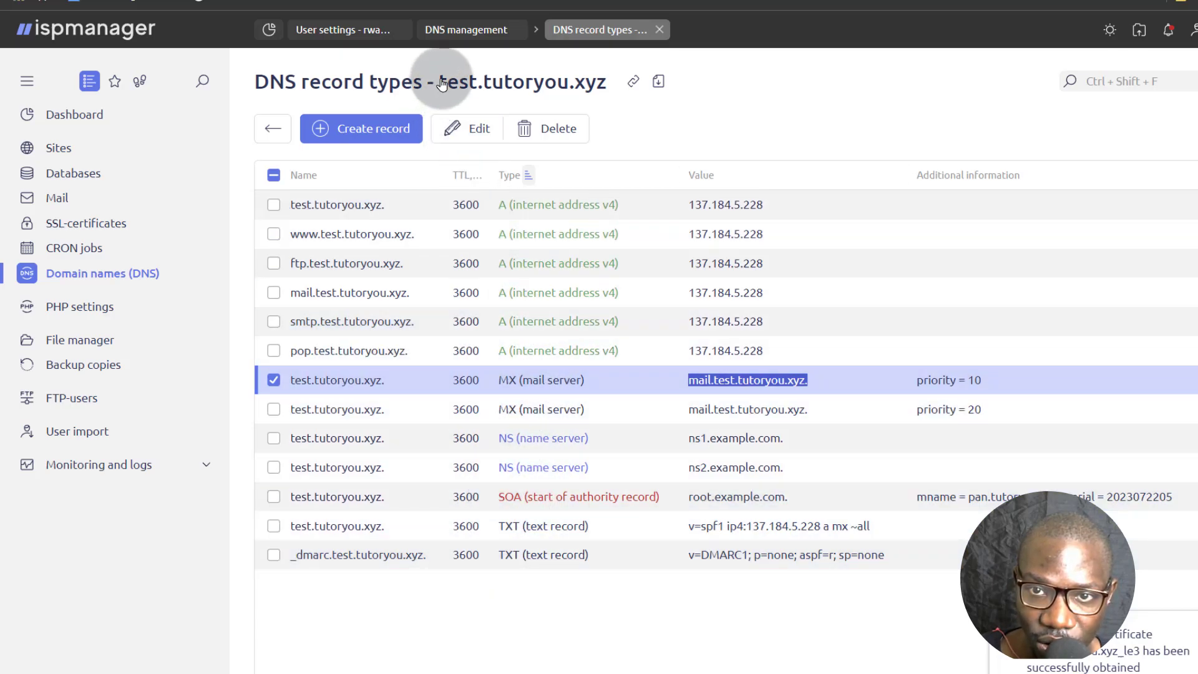
Review the test.tutoryou.xyz DNS records, including the MX entries with priority 10 and 20.
click(642, 647)
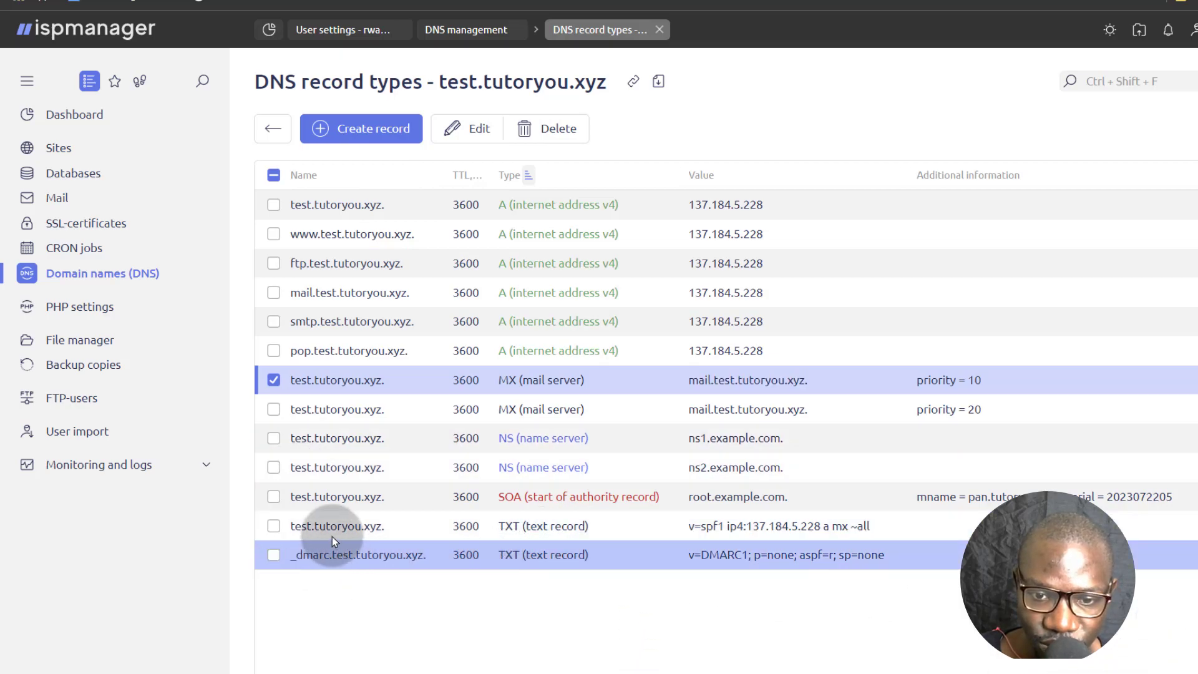
mouse_move(828, 3)
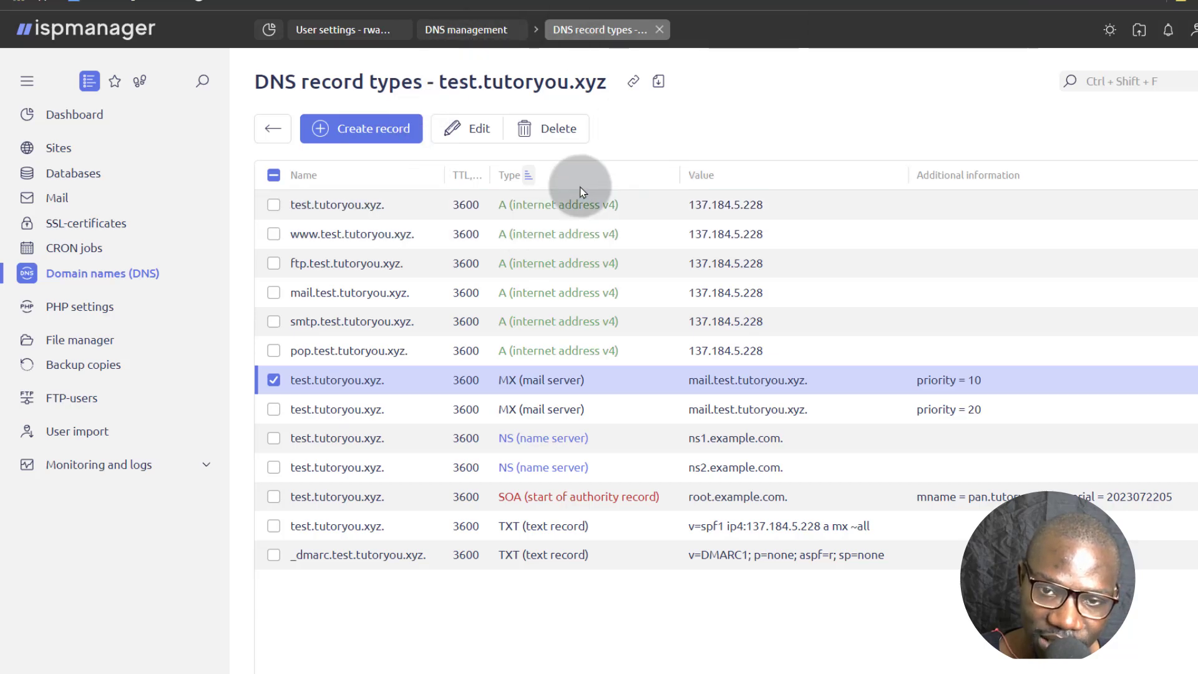
key(alt+Tab)
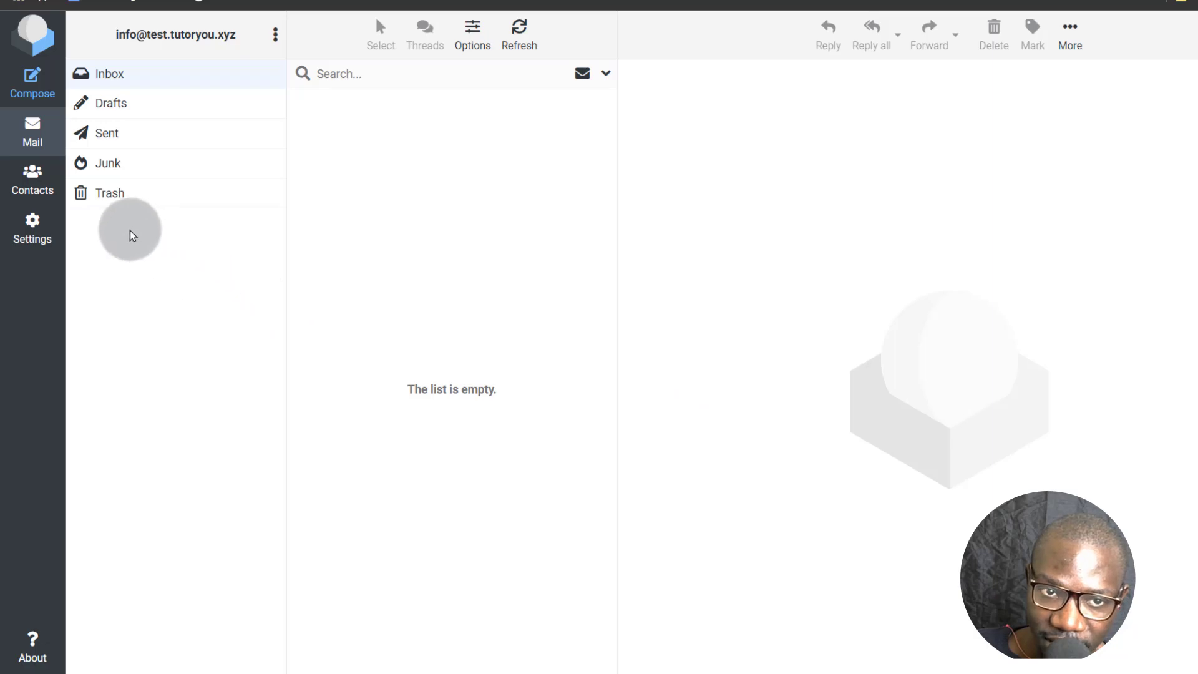
click(54, 196)
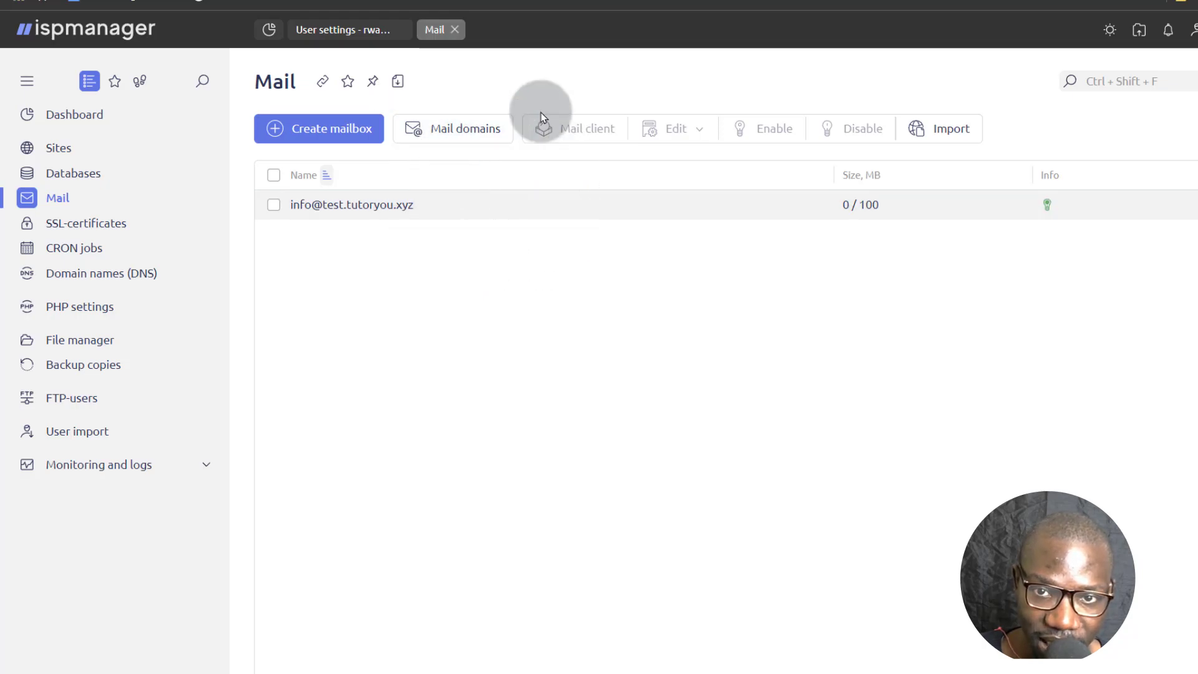
Issue a Let's Encrypt certificate for the mail domain and open the DNS records of tutoryou.xyz.
click(454, 129)
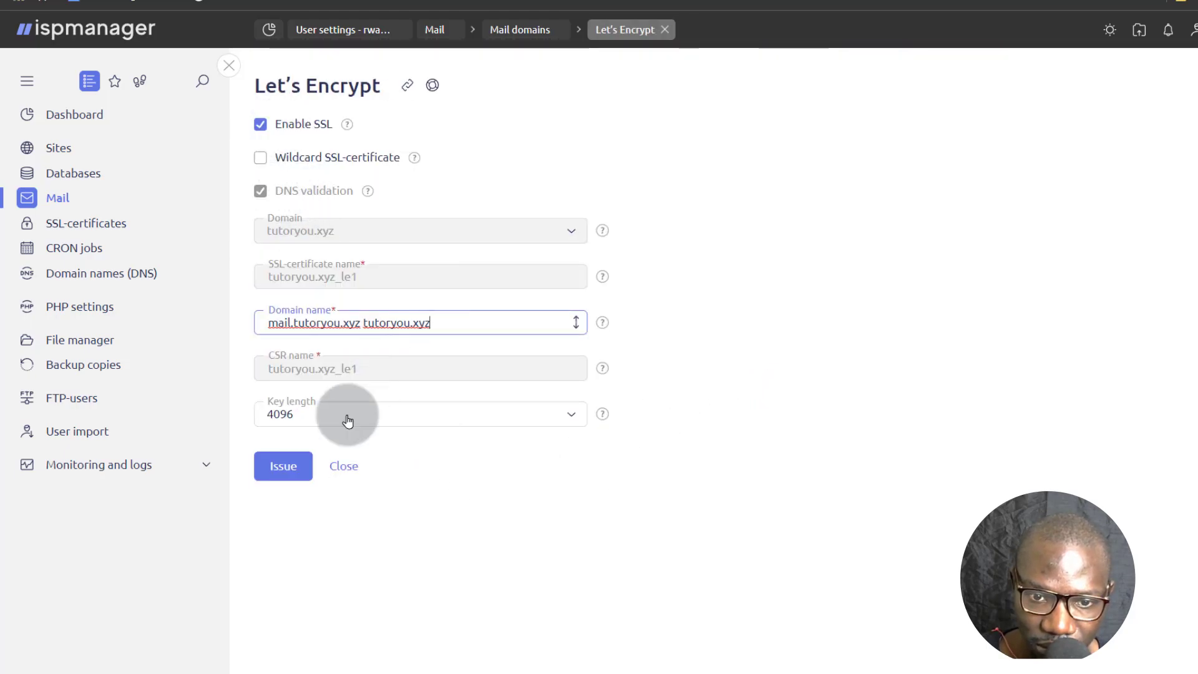
click(275, 466)
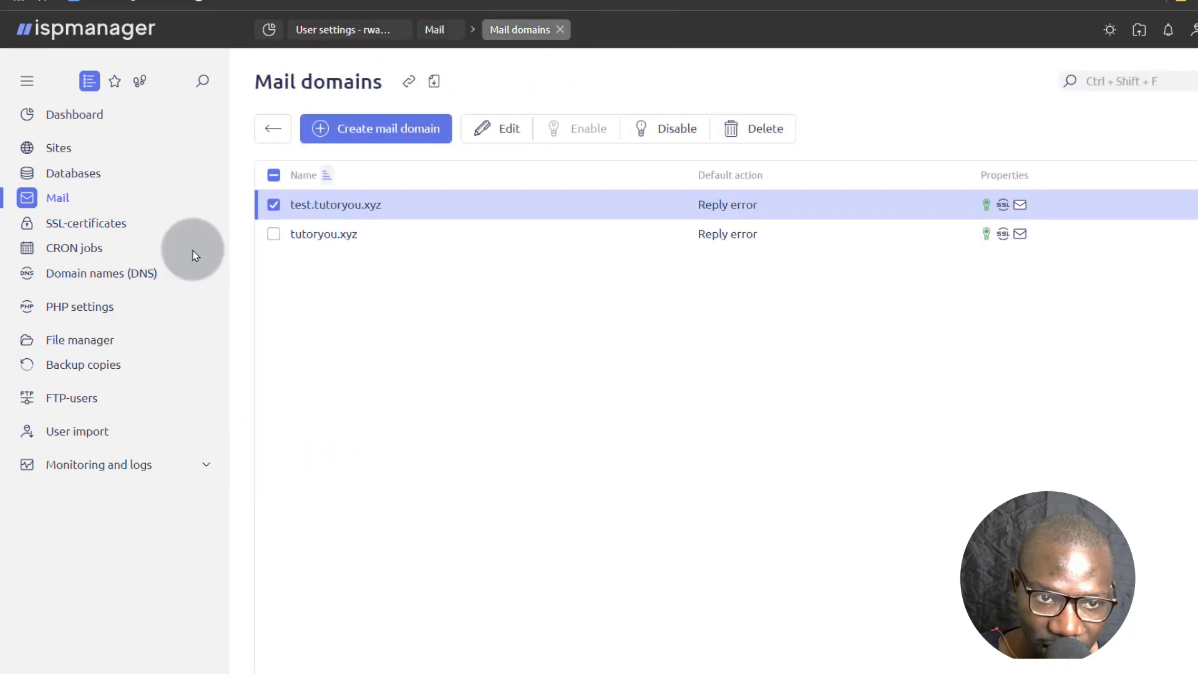
click(86, 274)
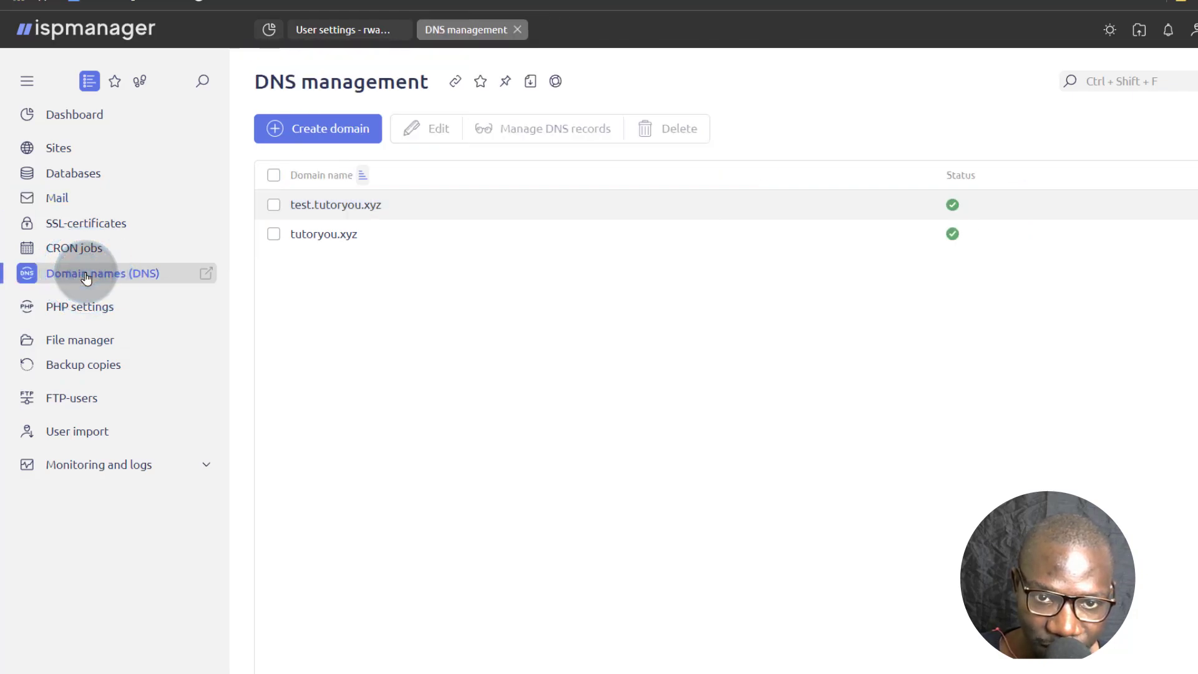
click(301, 231)
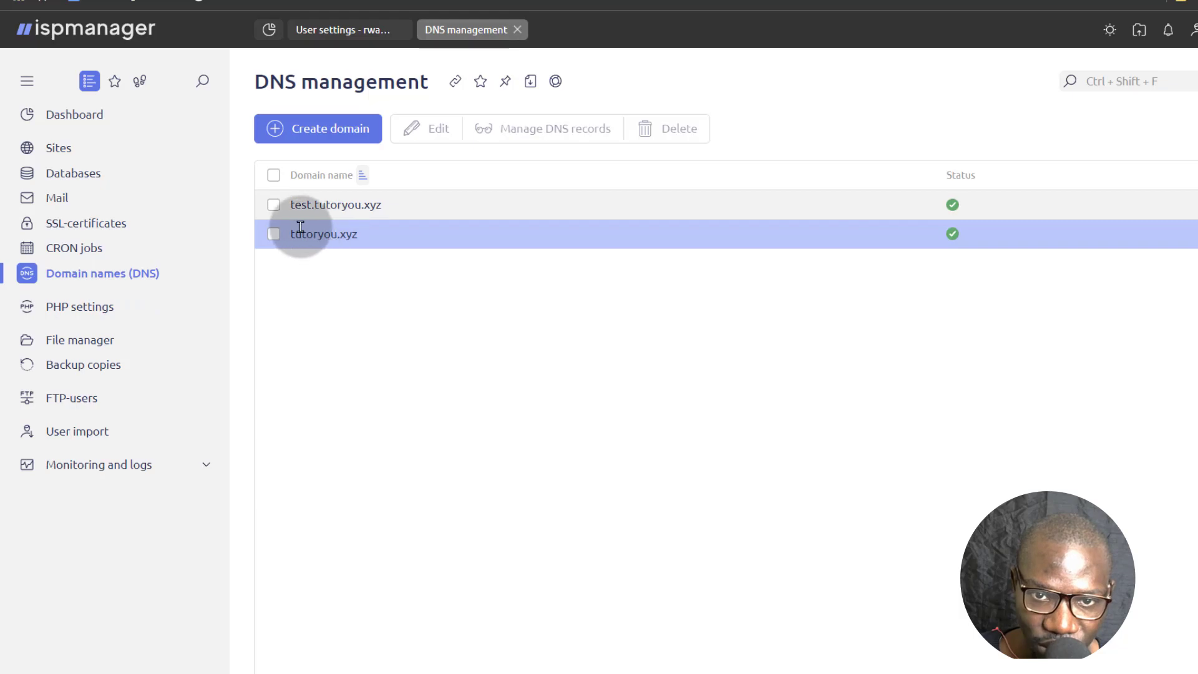
click(300, 231)
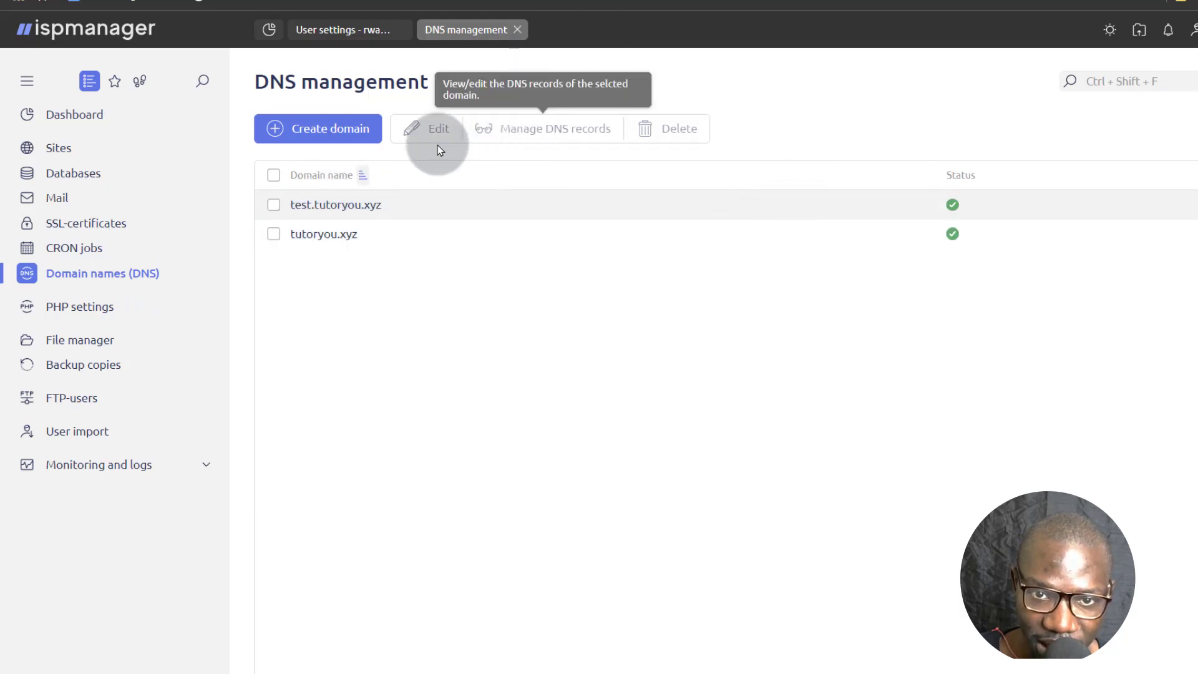
click(328, 240)
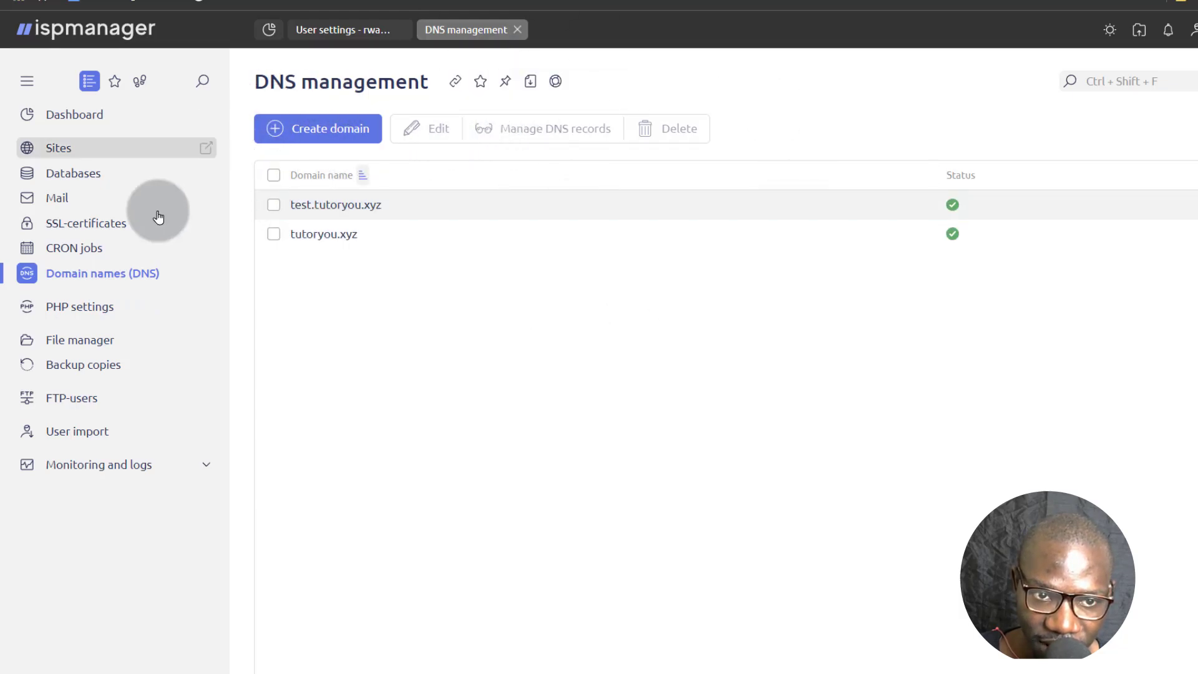
click(335, 234)
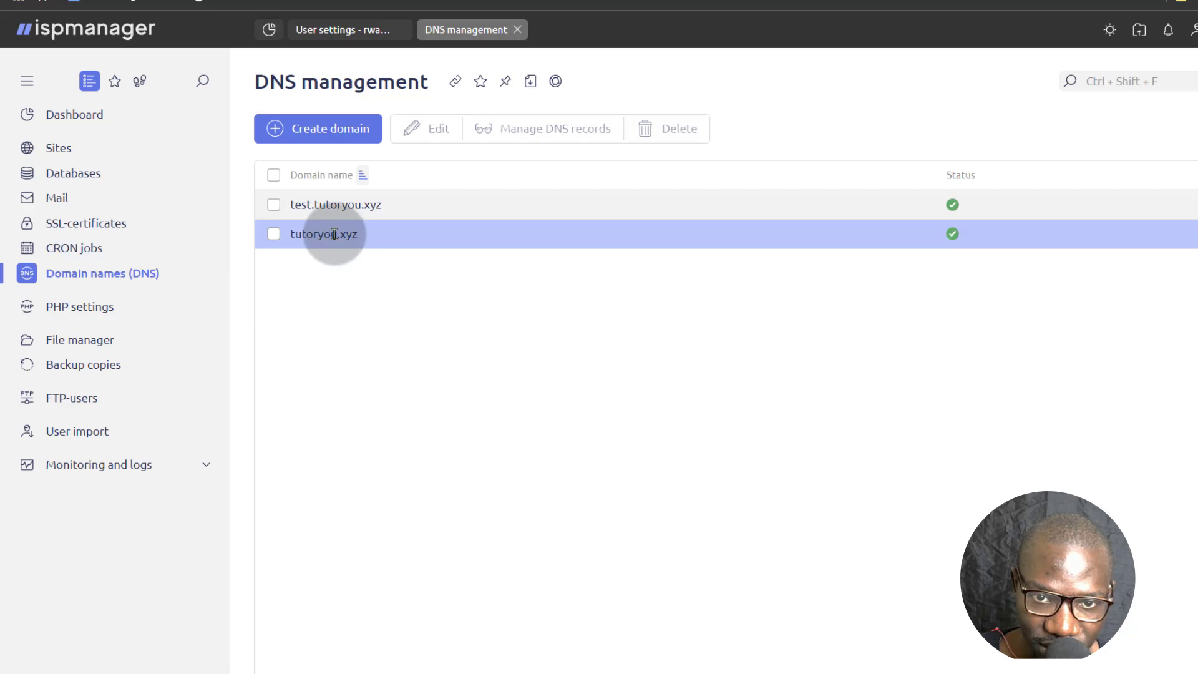
click(274, 234)
click(538, 131)
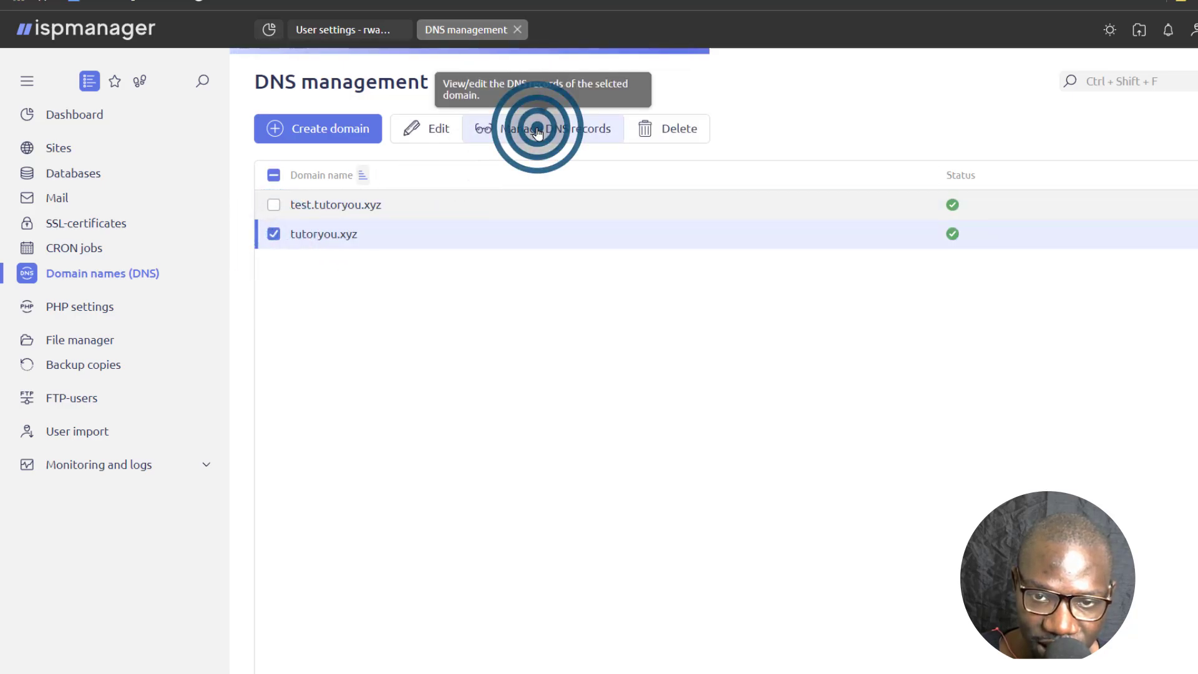